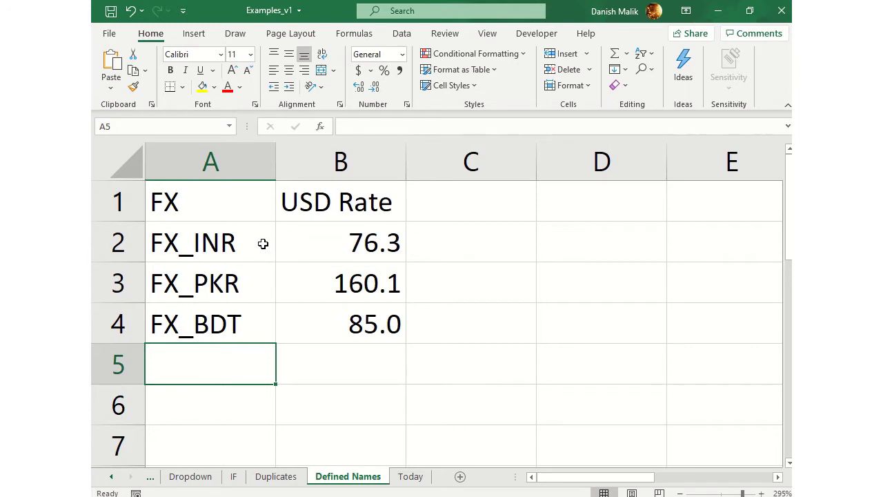
Step: Select A2:B4 and point out each FX code beside its INR, PKR and BDT rate
drag(265, 246, 345, 325)
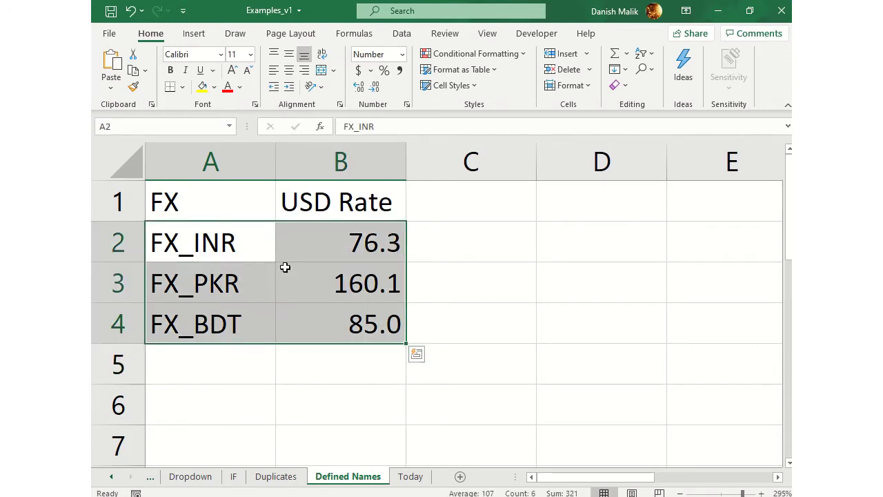
click(234, 243)
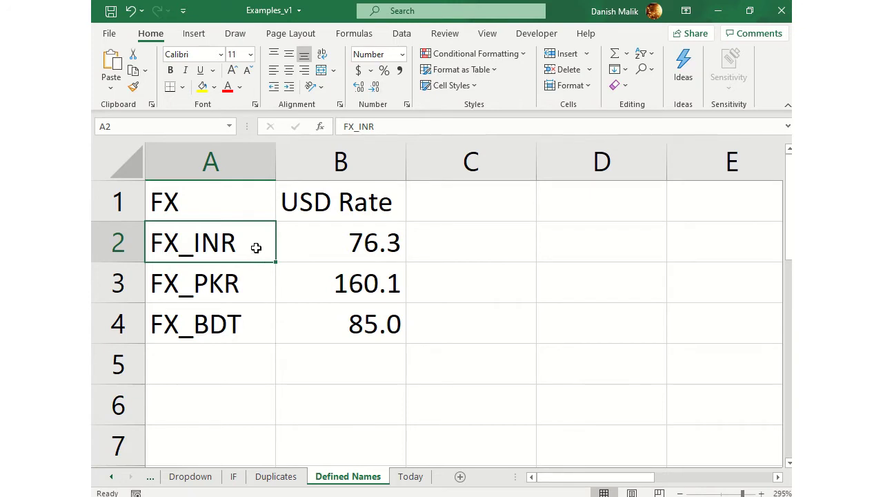
click(334, 237)
click(230, 242)
click(347, 239)
click(268, 239)
click(350, 290)
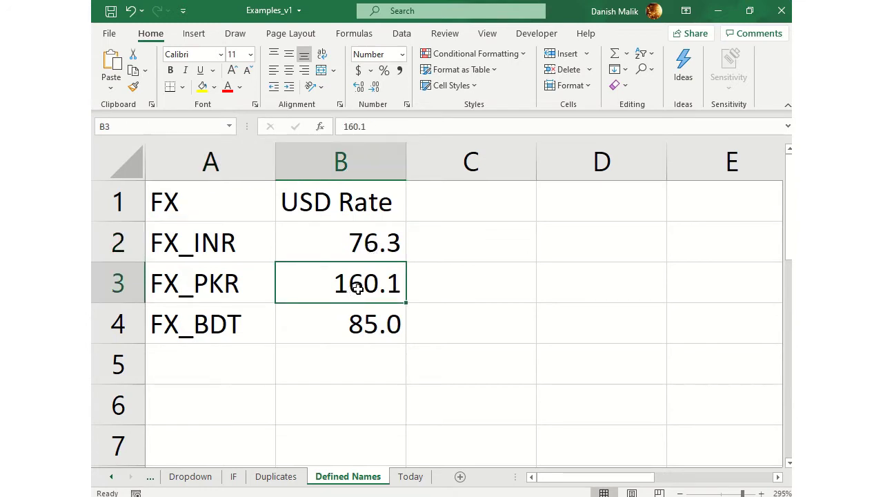
click(334, 332)
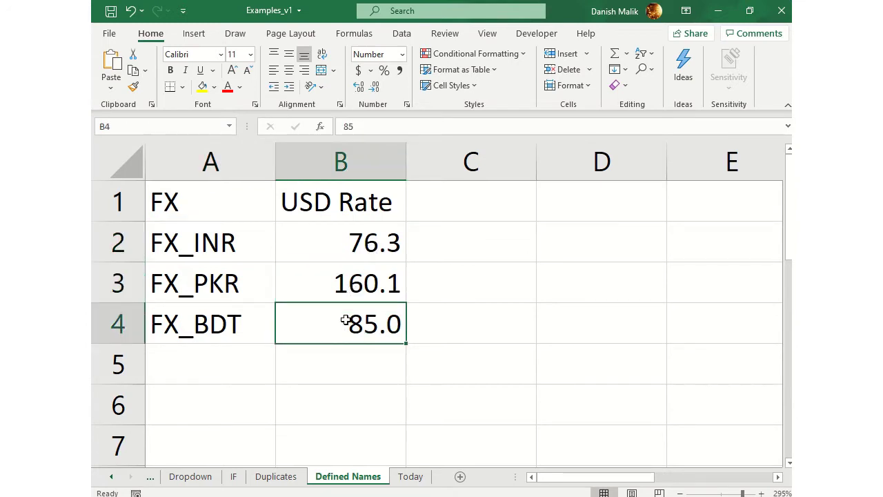
click(265, 254)
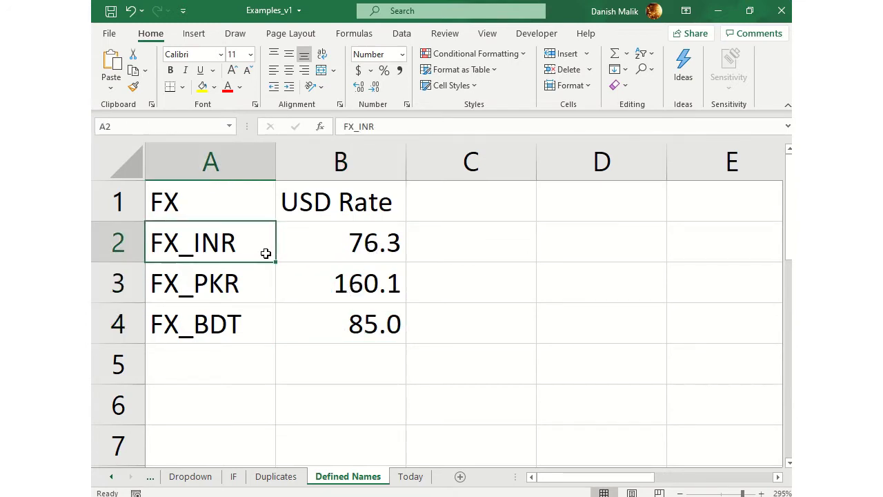
click(322, 254)
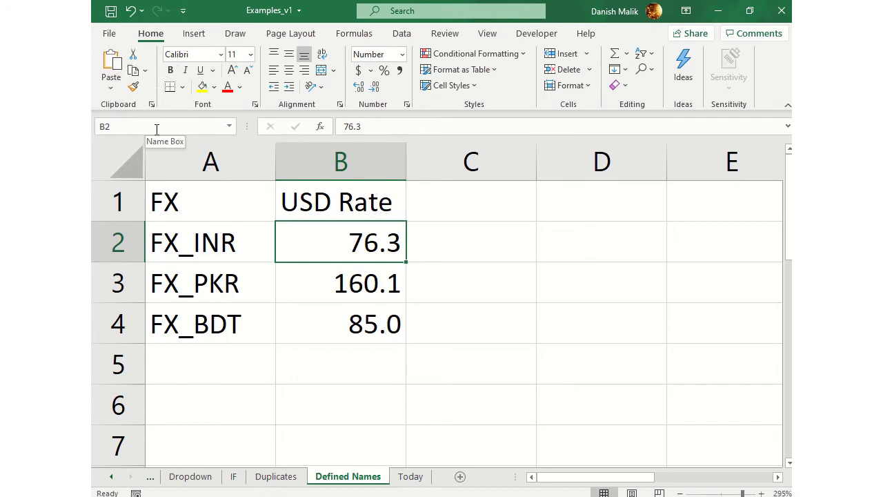
click(335, 284)
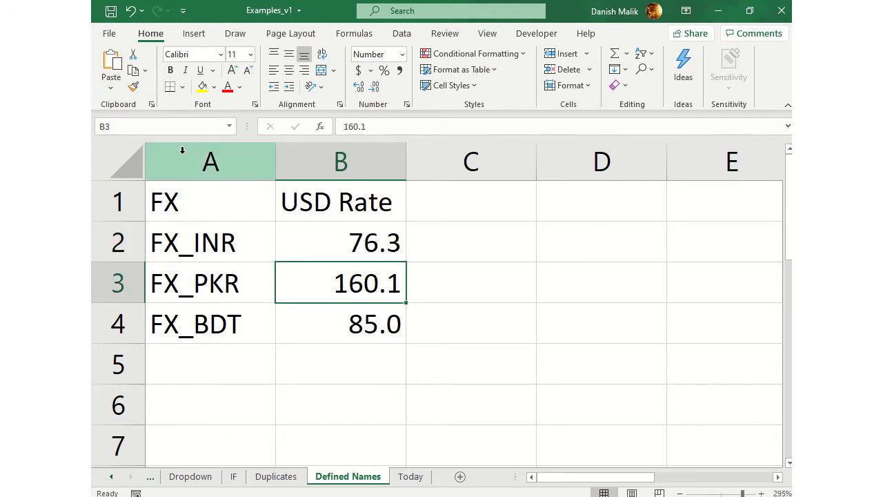
drag(233, 238, 338, 321)
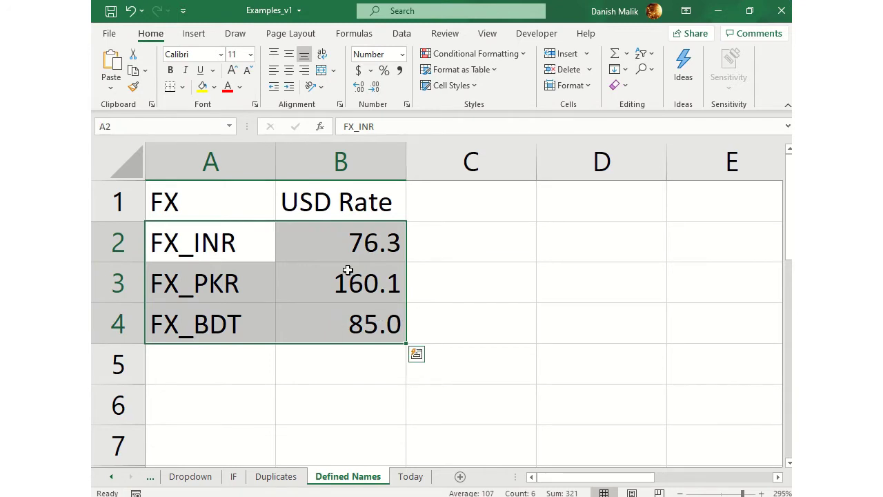
Step: Reselect A2:B4 and open Create Names from Selection with Left column ticked
click(233, 239)
drag(233, 239, 325, 329)
key(ctrl+q)
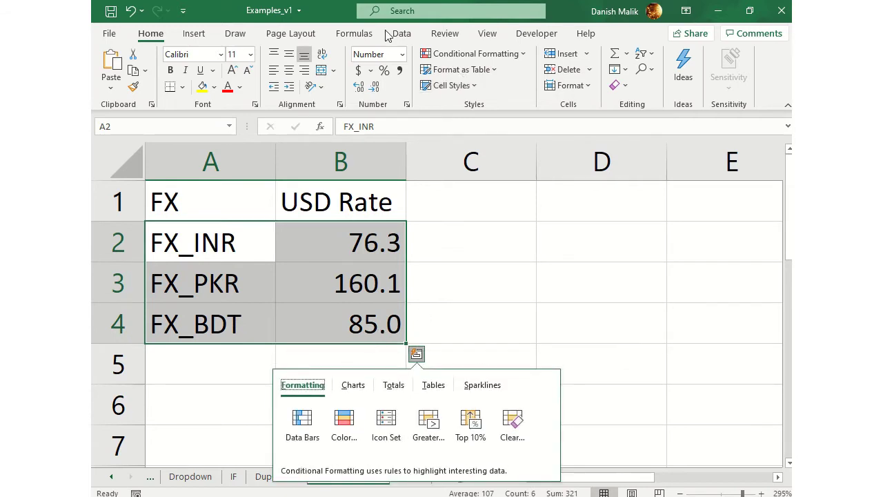
click(361, 35)
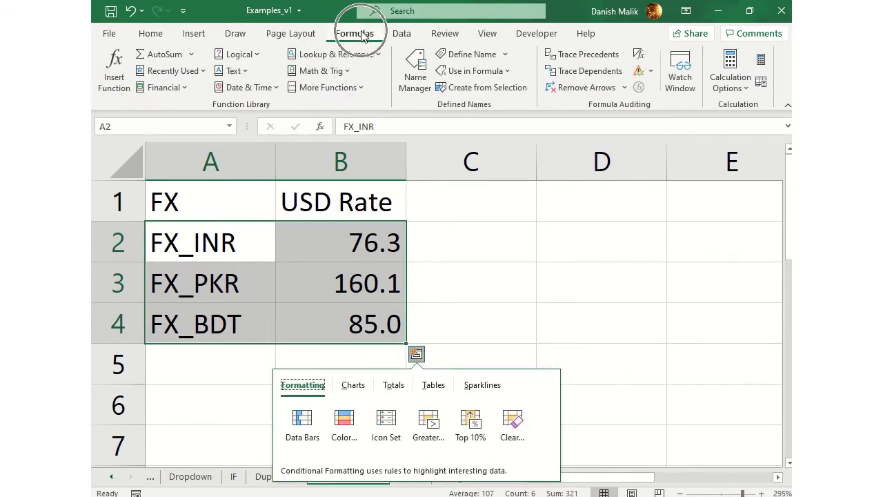
click(462, 108)
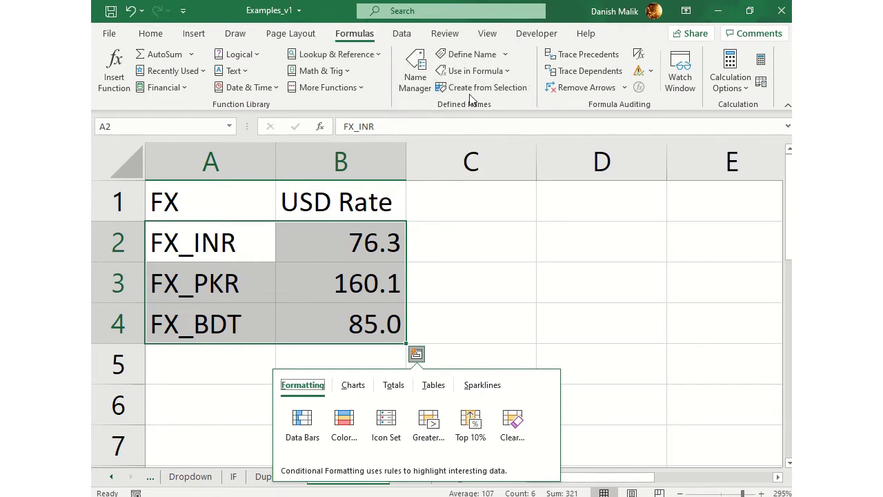
click(471, 90)
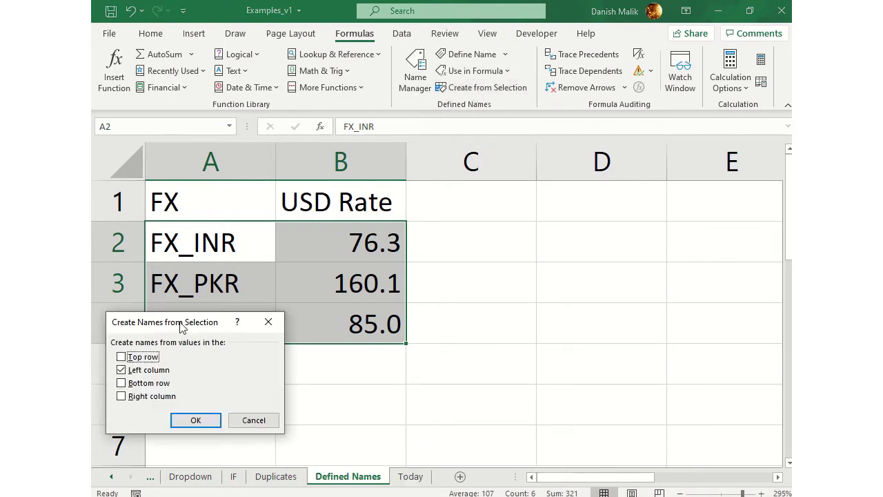
drag(206, 322, 569, 247)
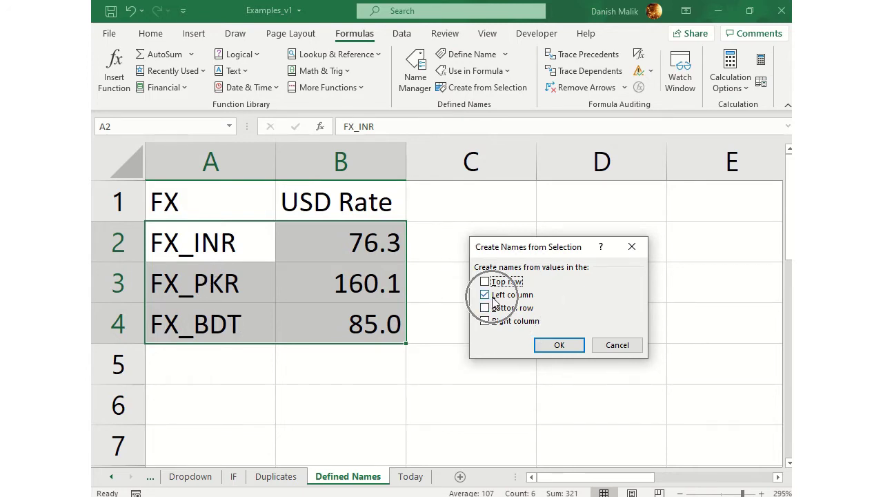
click(556, 348)
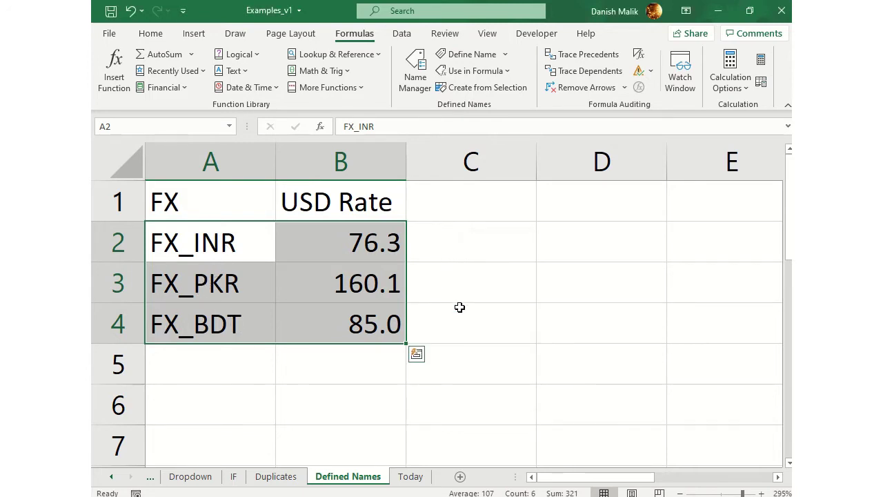
click(457, 296)
click(372, 240)
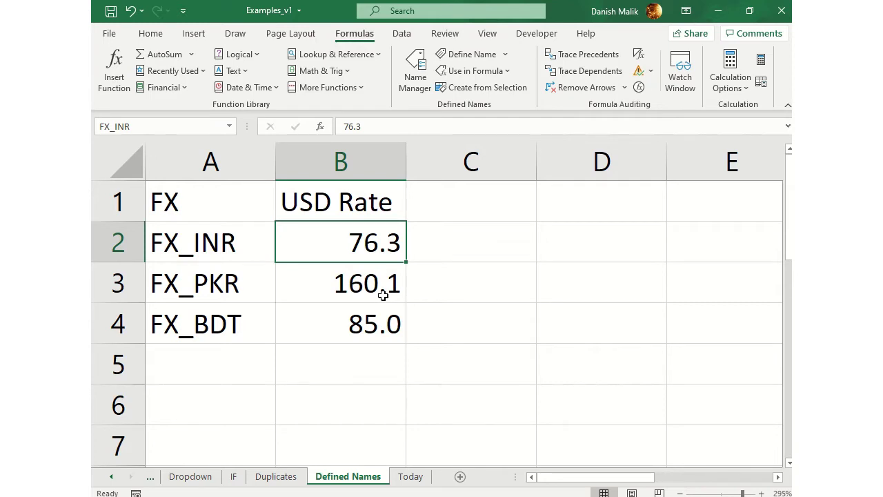
click(383, 294)
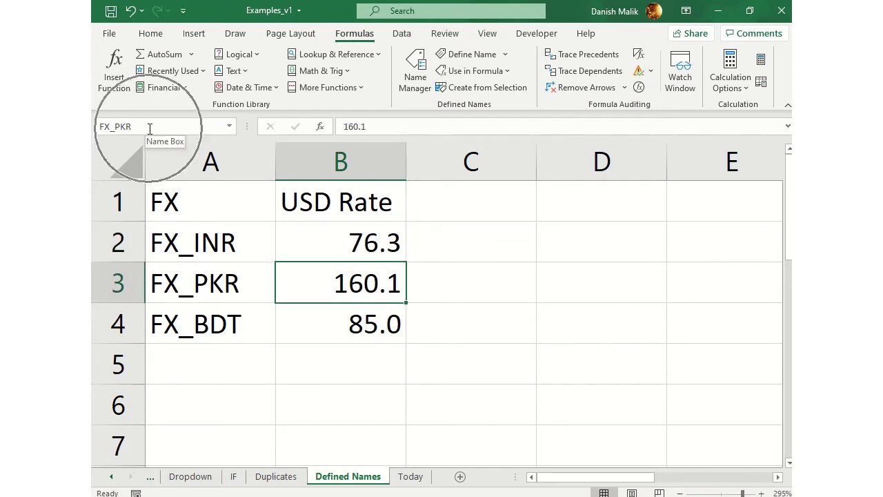
drag(262, 242, 336, 306)
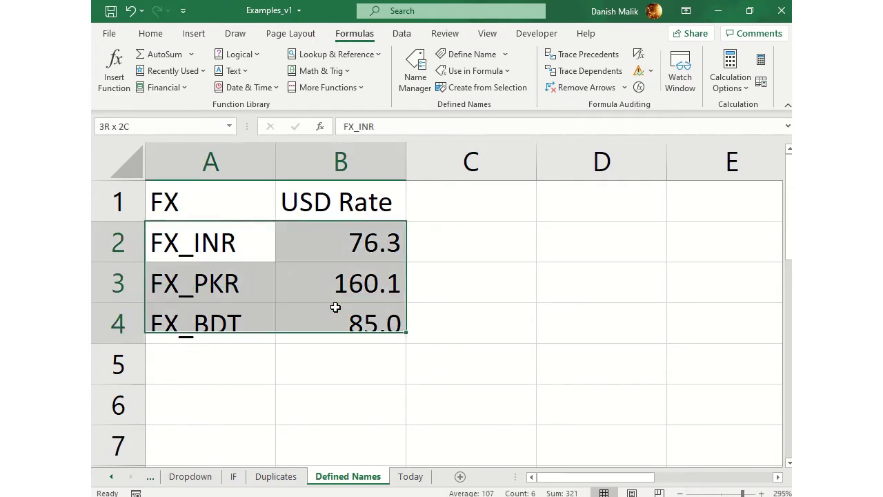
drag(237, 245, 251, 335)
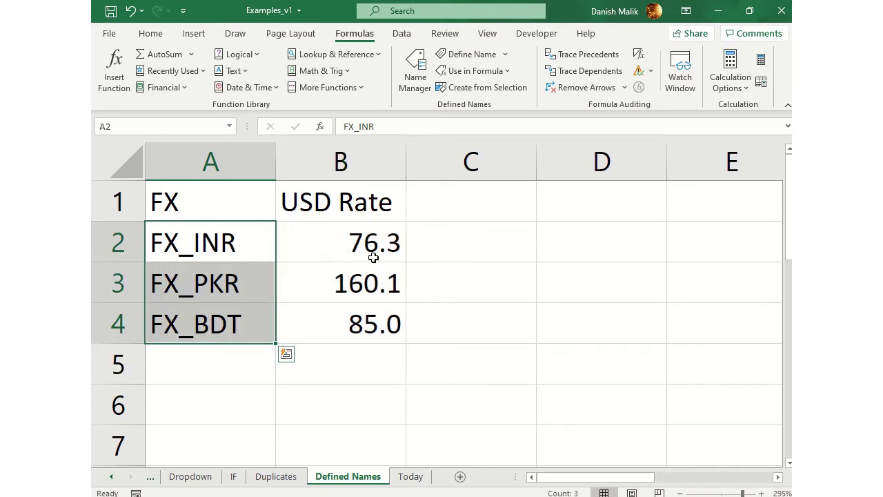
double_click(238, 254)
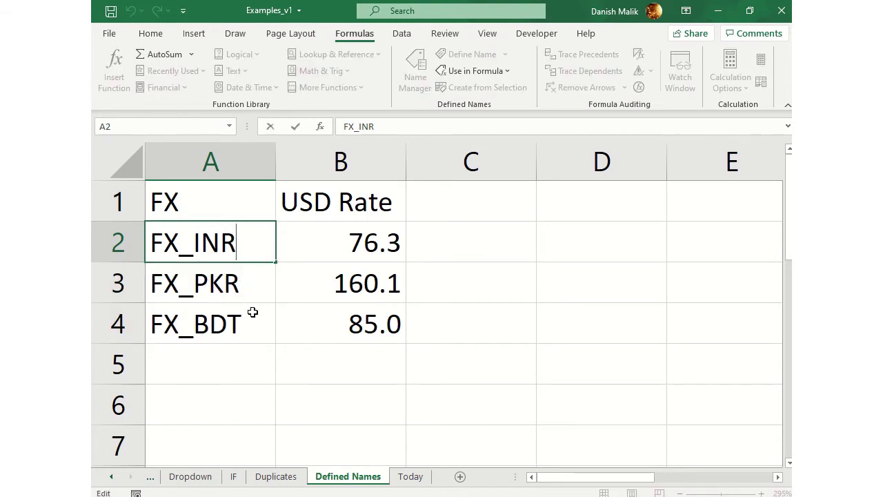
click(194, 252)
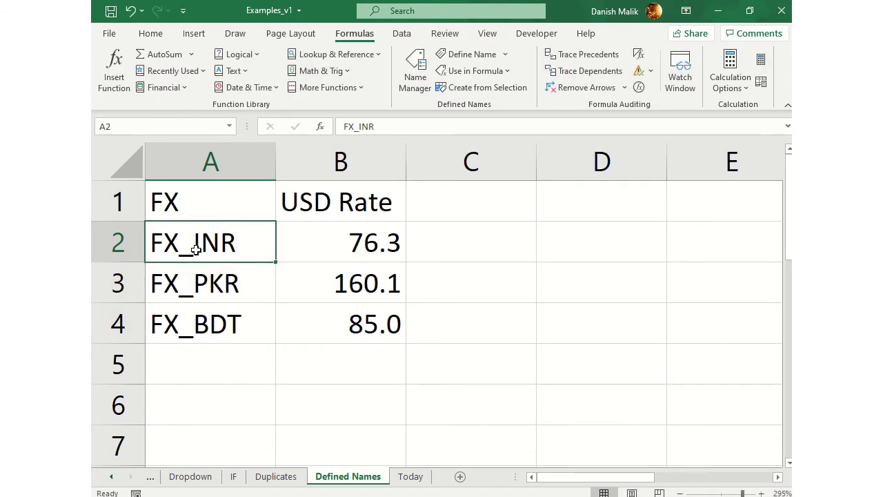
key(BackSpace)
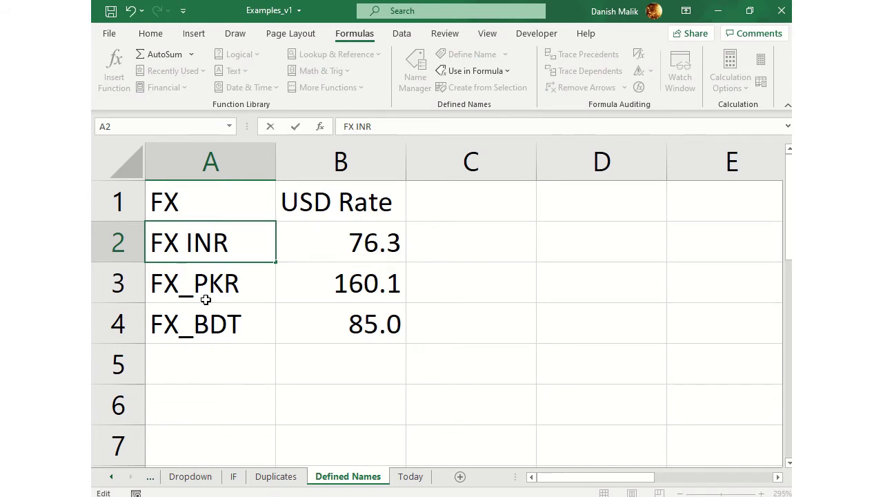
key(Escape)
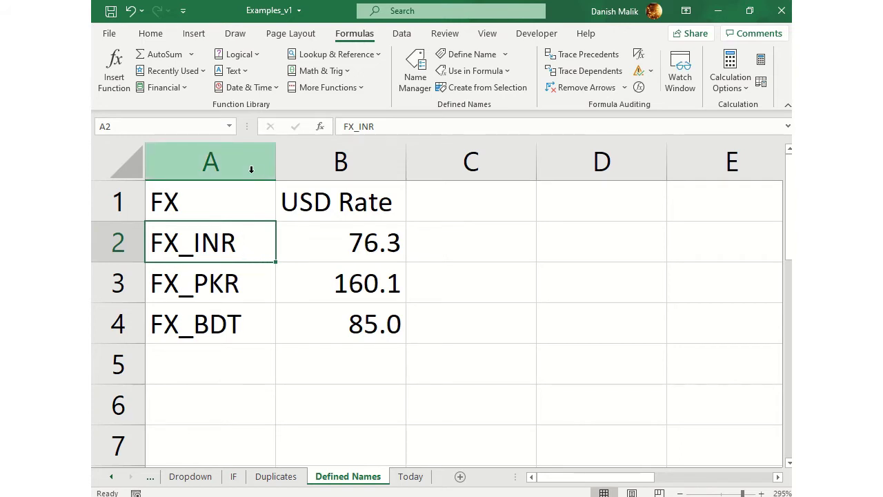
click(317, 243)
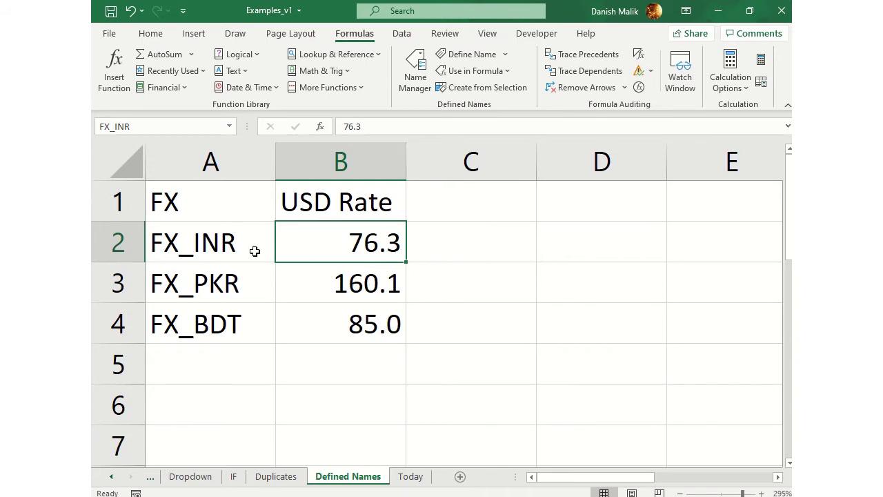
Step: Enter 300 in D3 and give it a dollar Accounting format
drag(254, 248, 316, 306)
click(558, 278)
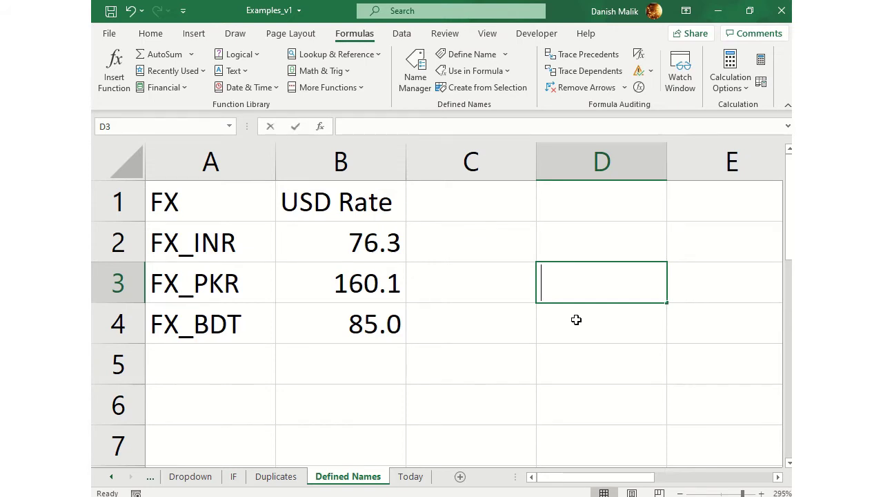
text(300)
key(Return)
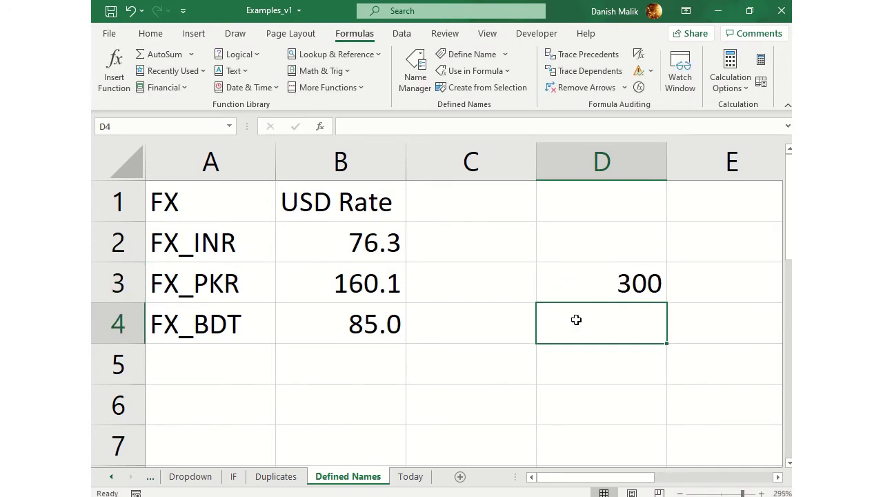
text(=)
key(Up)
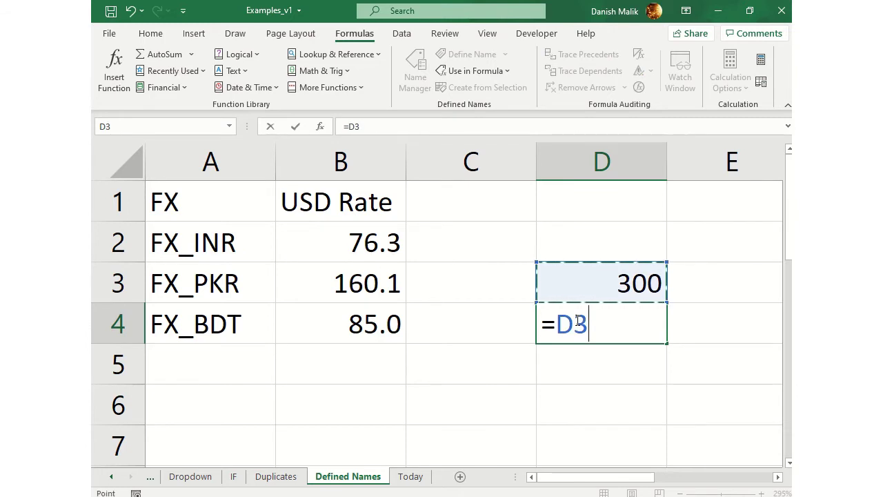
text(*)
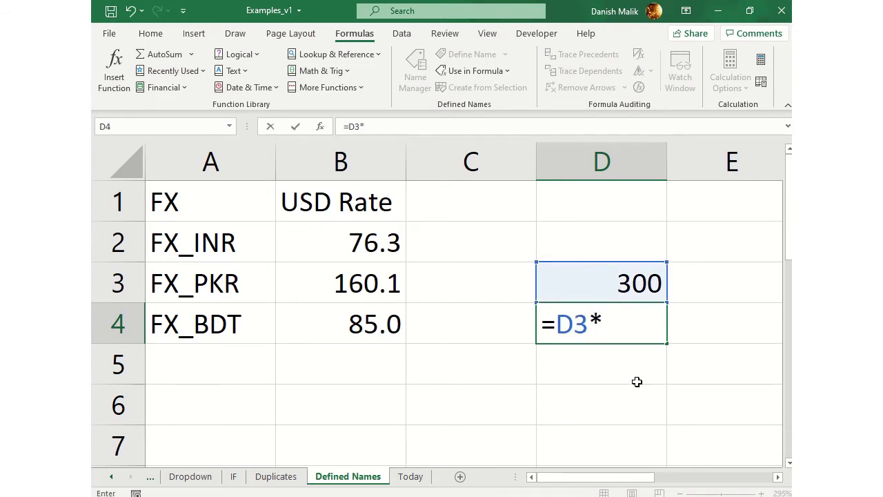
key(Escape)
click(606, 277)
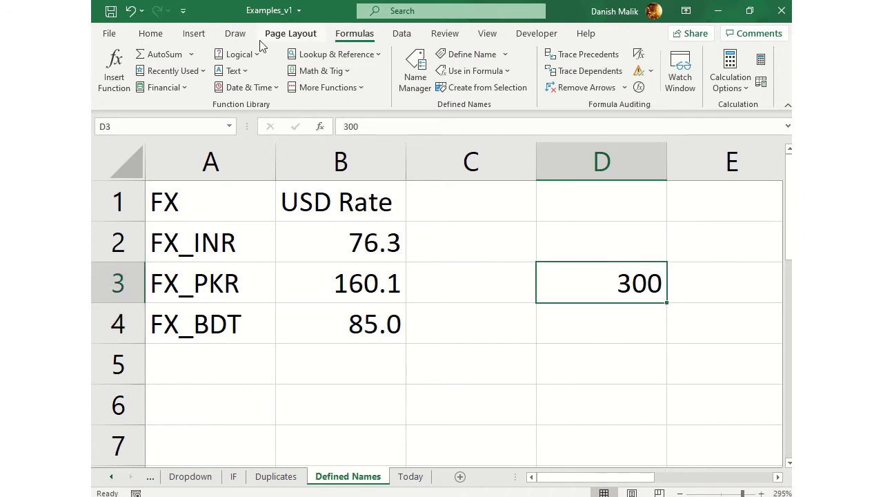
click(150, 33)
click(359, 72)
Step: Enter =D3*FX_INR in D4 via autocomplete, giving $22,890.00
click(615, 323)
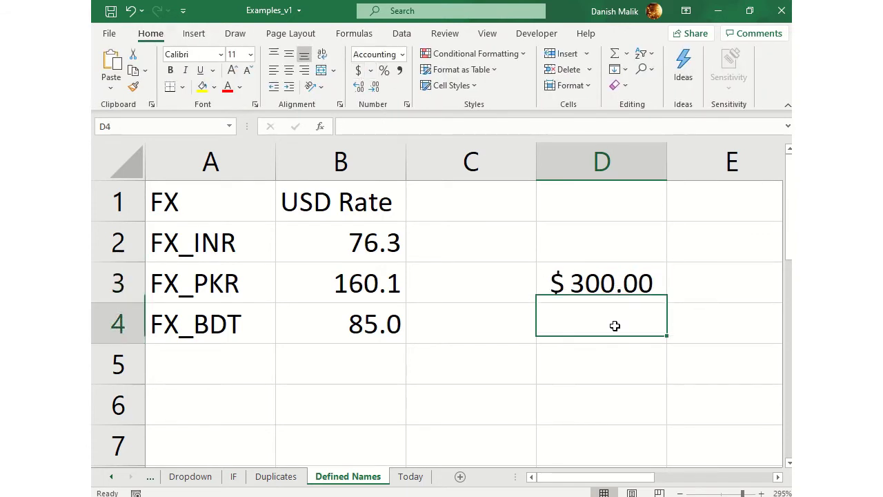
text(=)
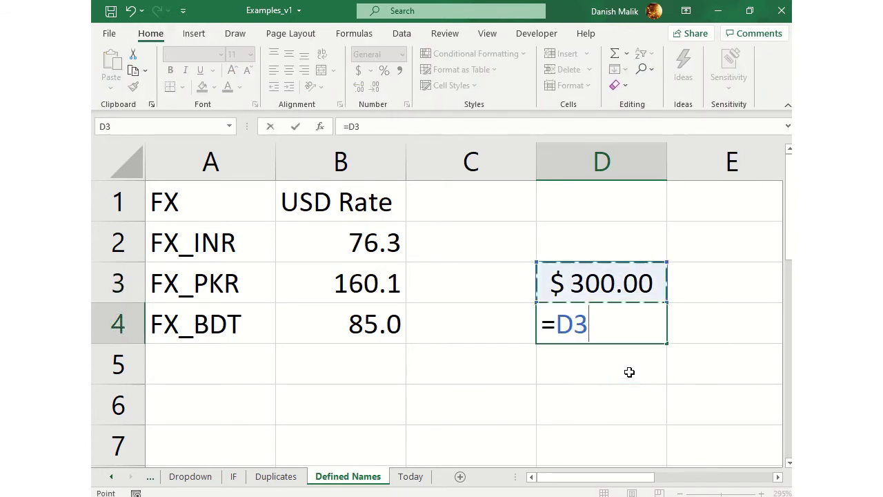
key(Up)
text(*)
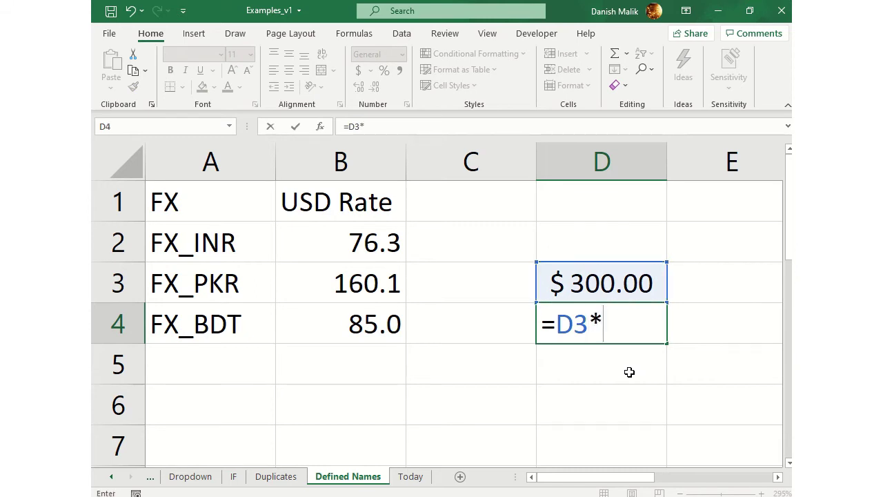
text(fx)
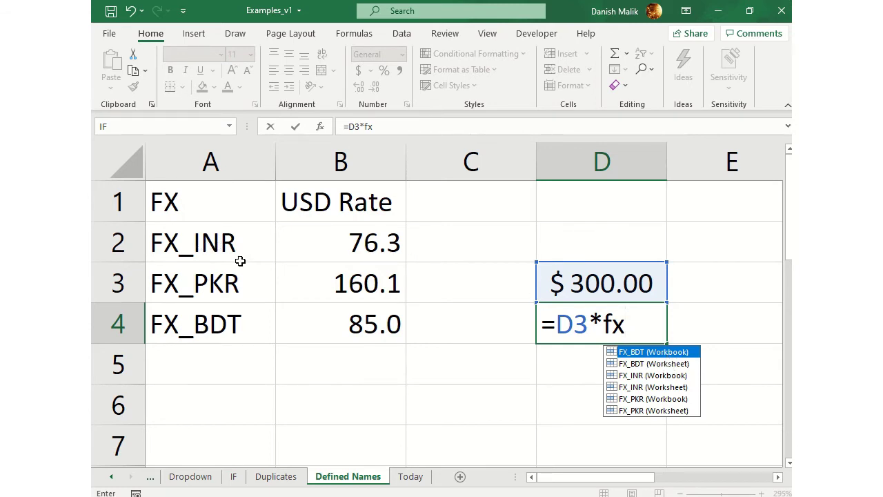
double_click(676, 376)
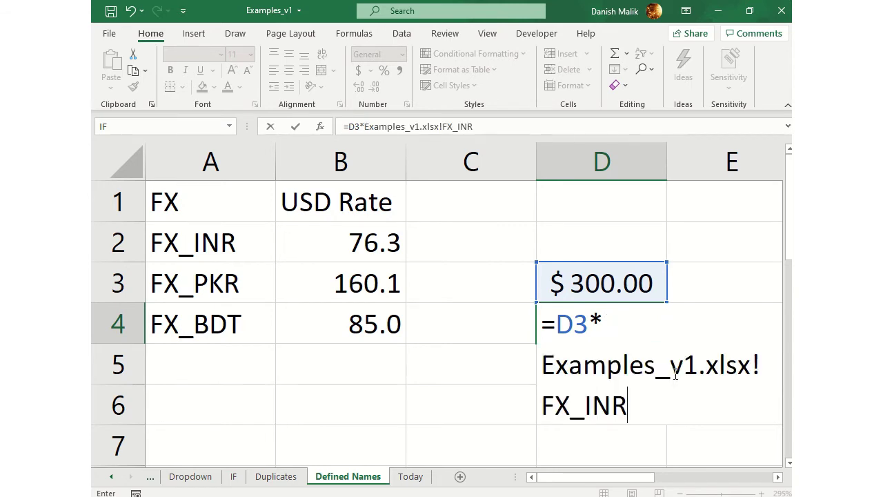
key(Return)
key(Up)
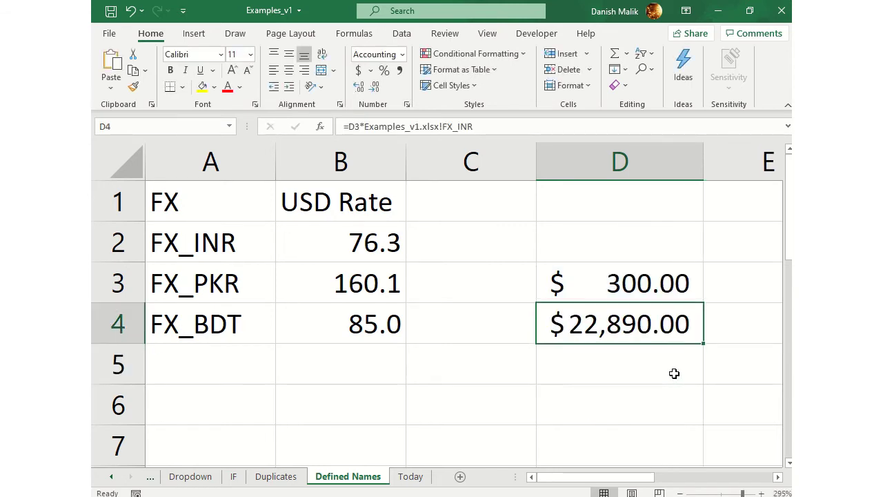
Step: Give D4 Comma Style, enter =D3*FX_PKR, then delete the formula from D4
click(399, 73)
text(=)
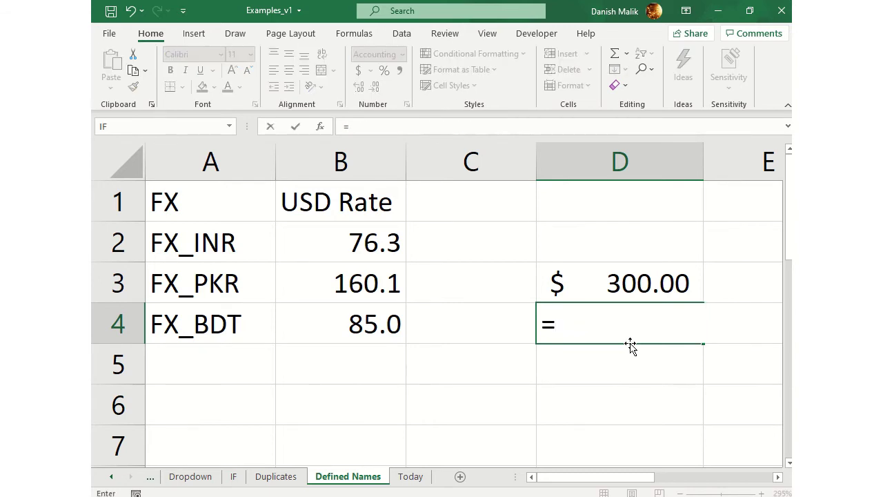
key(Up)
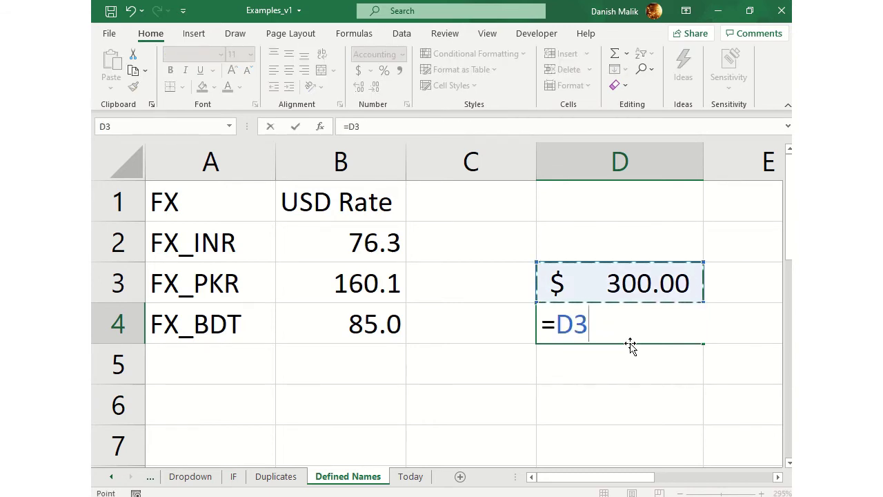
text(*fx)
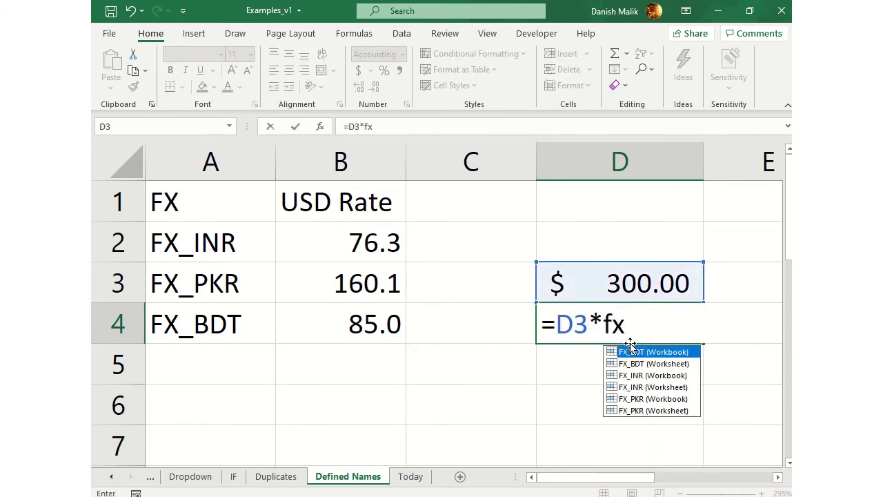
double_click(655, 399)
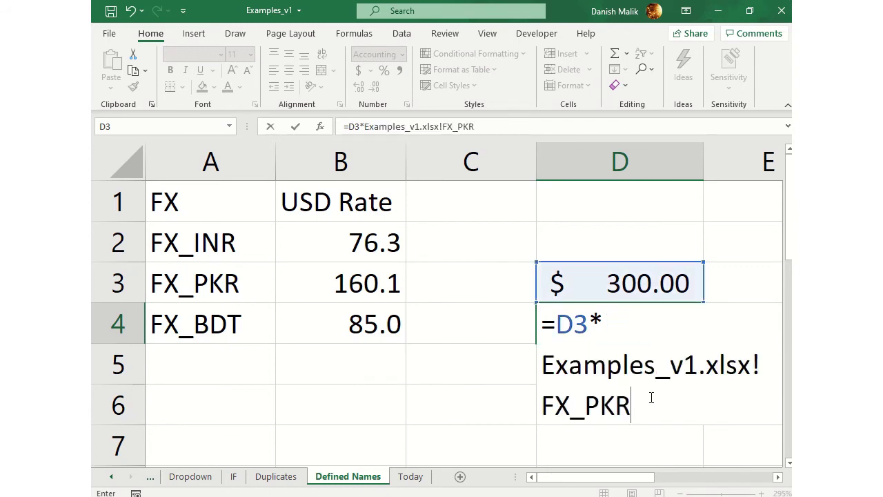
key(Return)
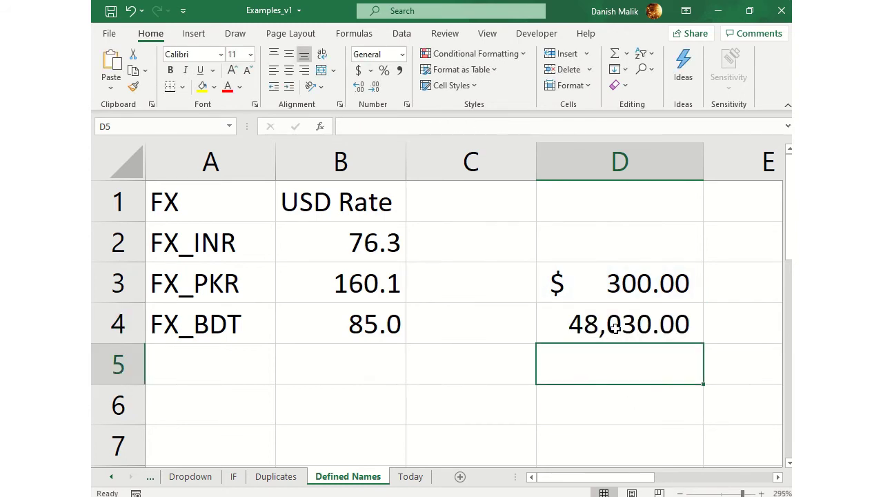
key(Up)
key(Delete)
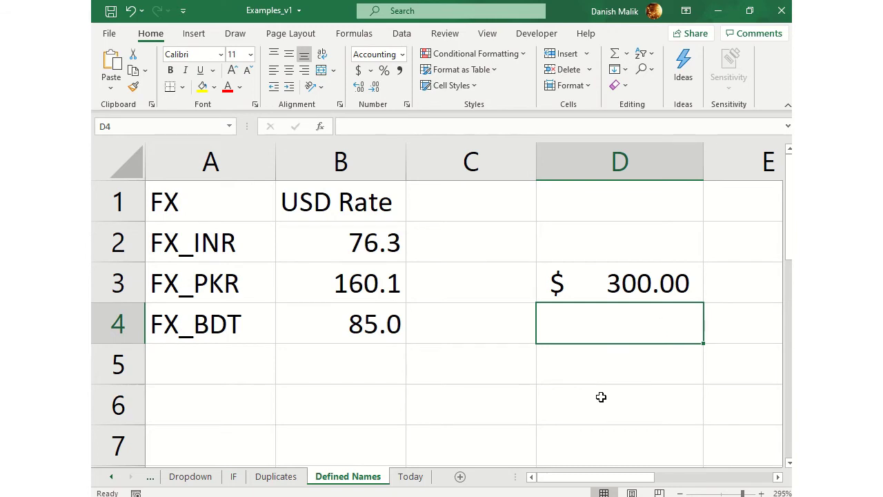
Step: Clear the 300 from D3 and copy the FX rate table A1:B4
click(541, 280)
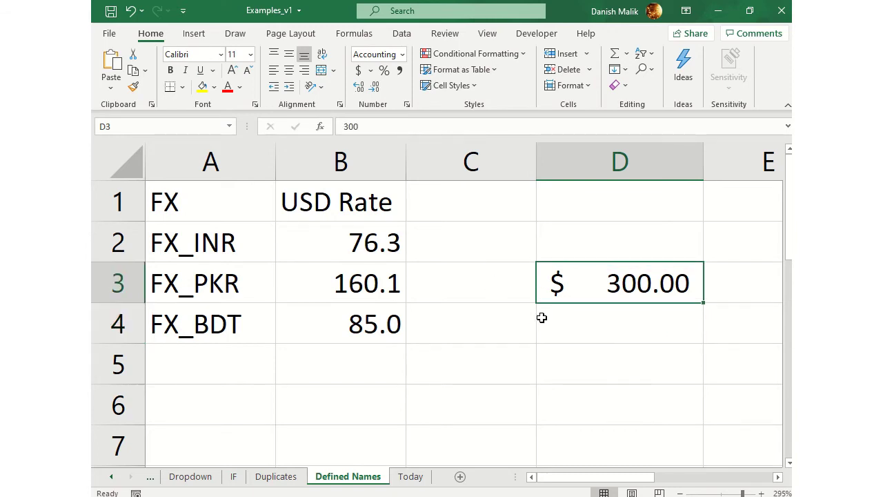
key(Delete)
drag(253, 209, 351, 324)
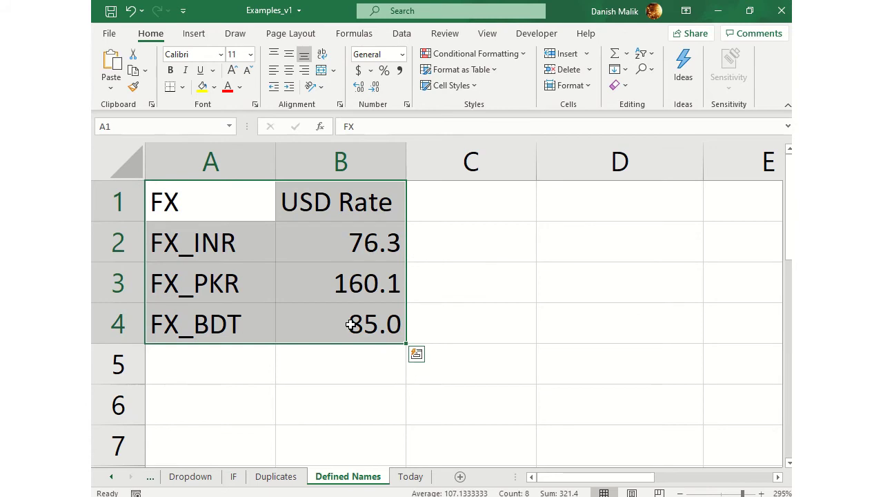
key(ctrl+c)
key(ctrl+q)
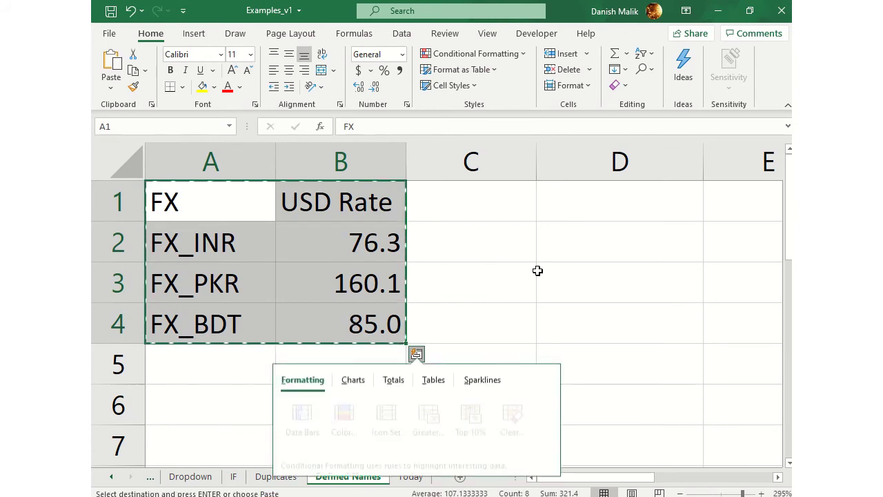
Step: Paste the table into D1 with Paste Special Transpose, filling D1:G2
click(557, 198)
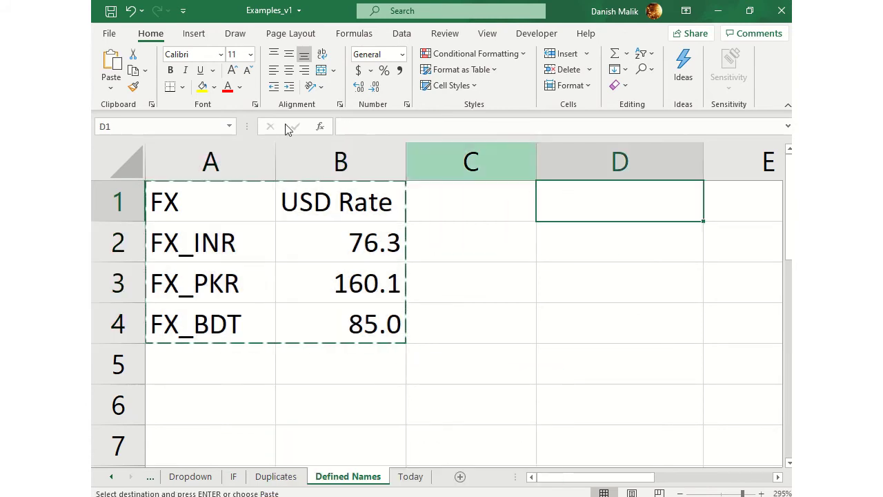
click(111, 86)
click(131, 254)
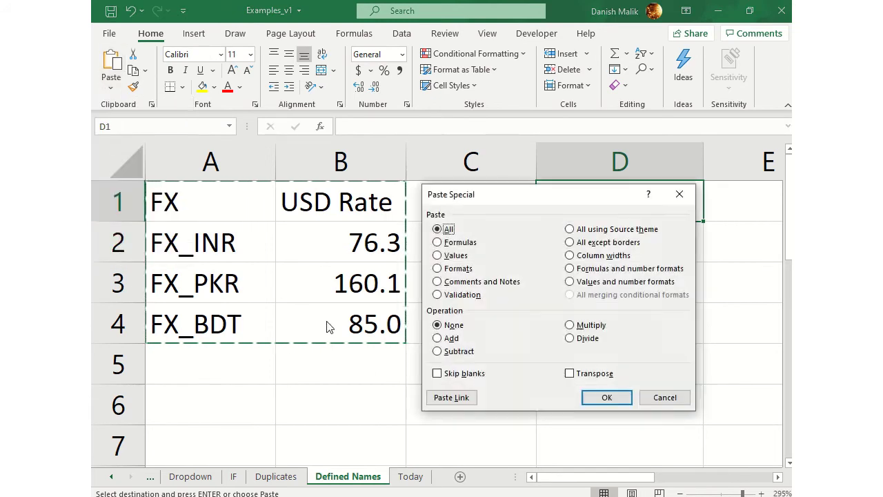
click(571, 373)
click(607, 398)
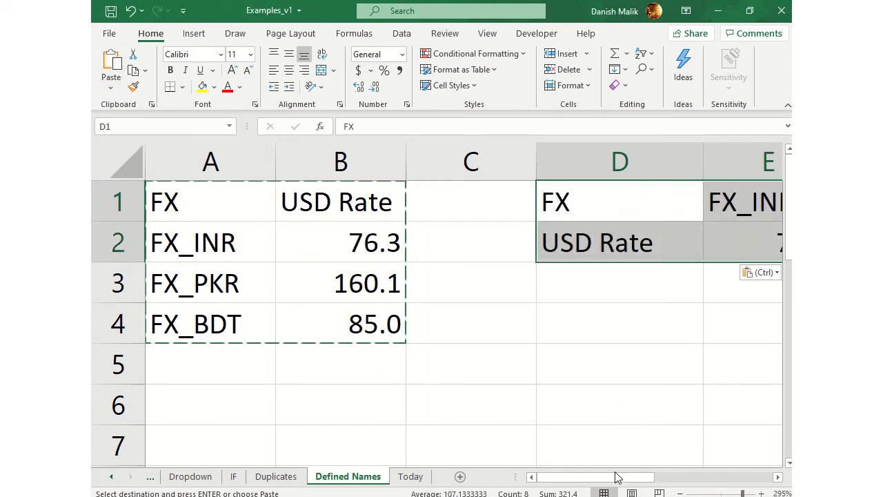
drag(619, 477, 706, 478)
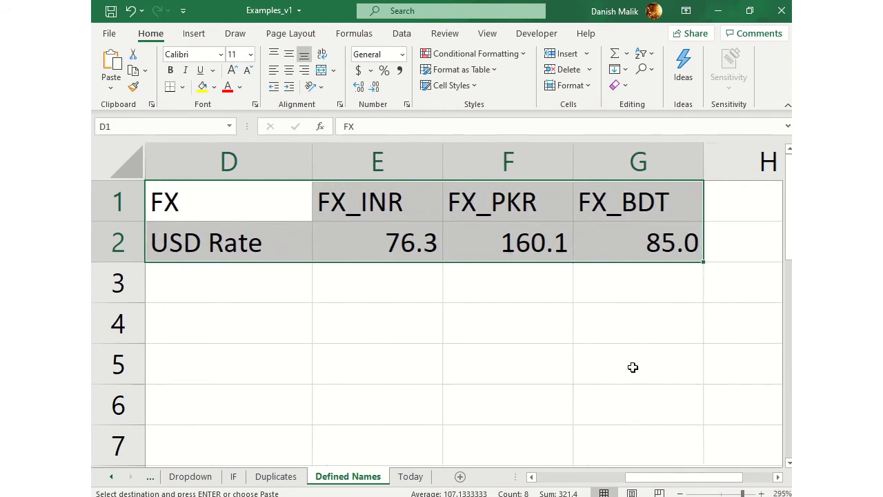
click(633, 365)
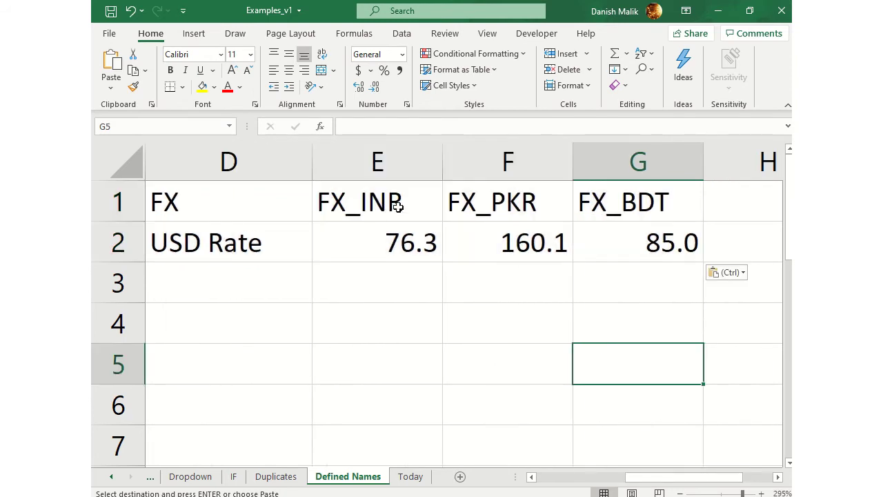
Step: Select E1:G2 and open Create Names from Selection, then cancel without creating names
drag(398, 207, 595, 234)
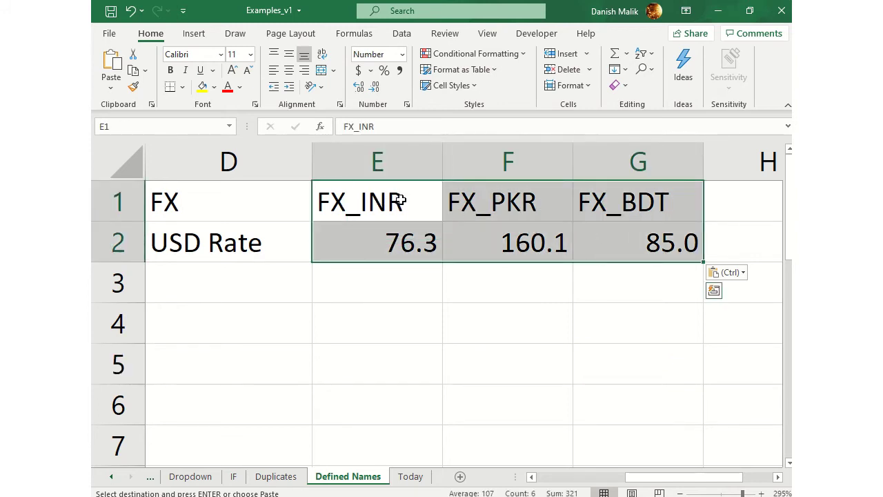
drag(400, 200, 614, 253)
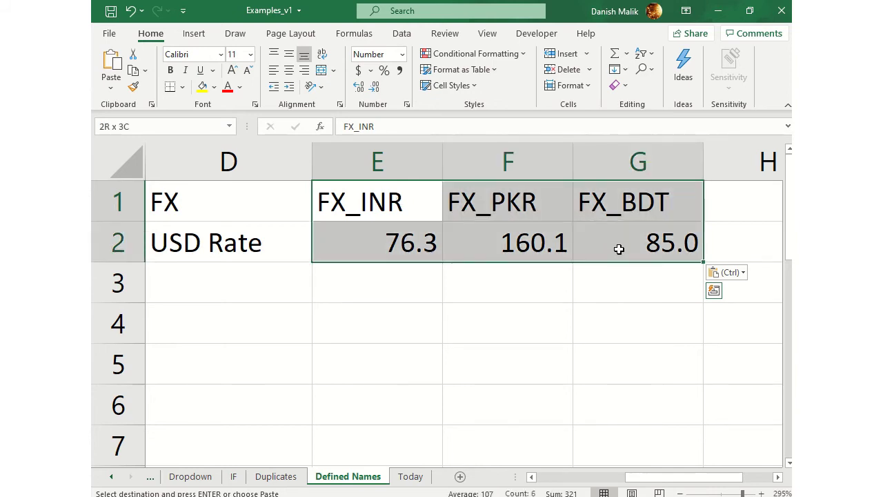
click(354, 34)
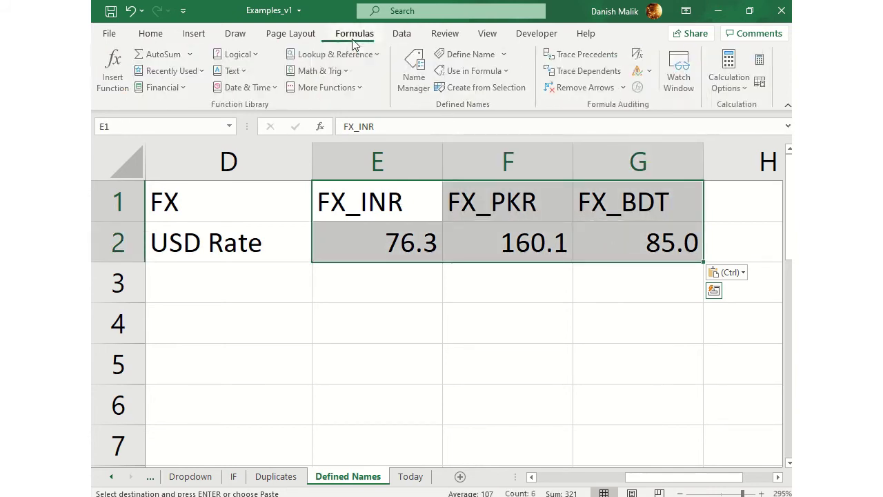
click(494, 89)
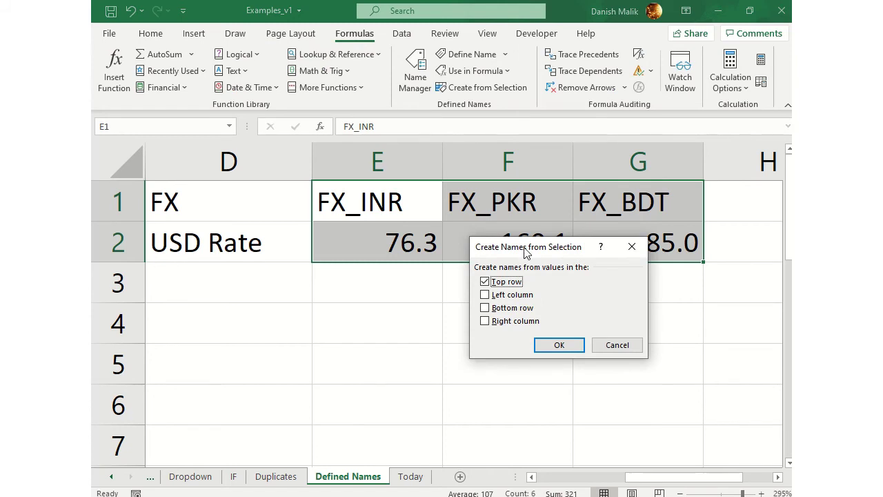
drag(526, 253, 485, 269)
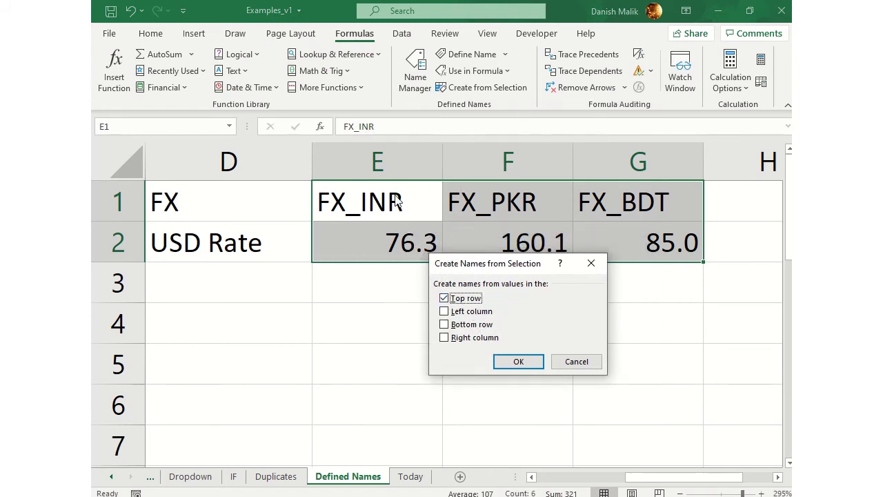
click(576, 362)
Step: Delete the transposed copy from D1:G2
drag(292, 196, 647, 243)
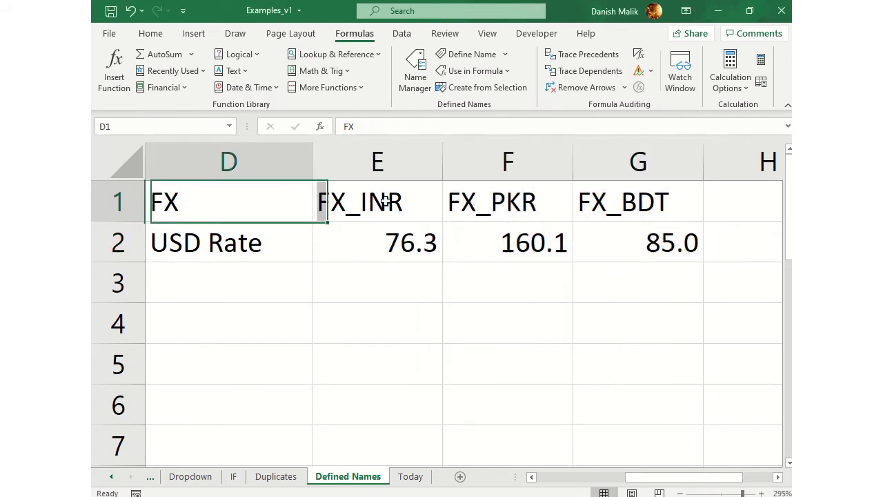
key(Delete)
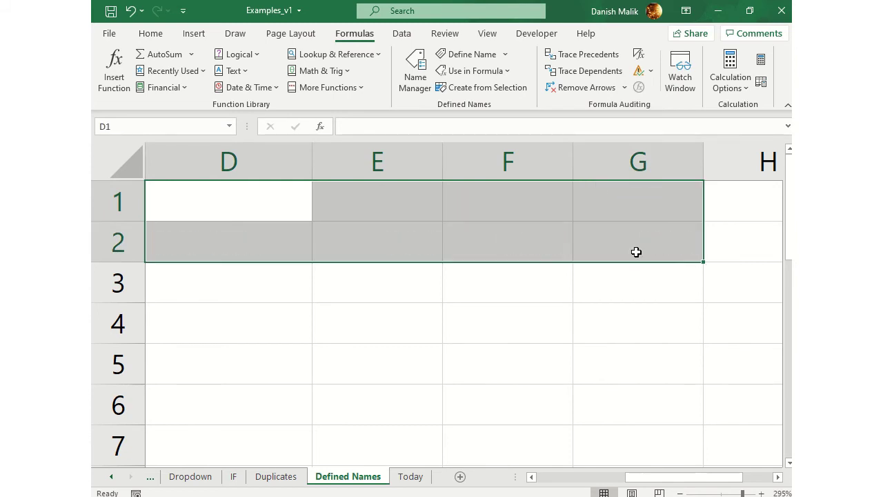
drag(690, 477, 568, 476)
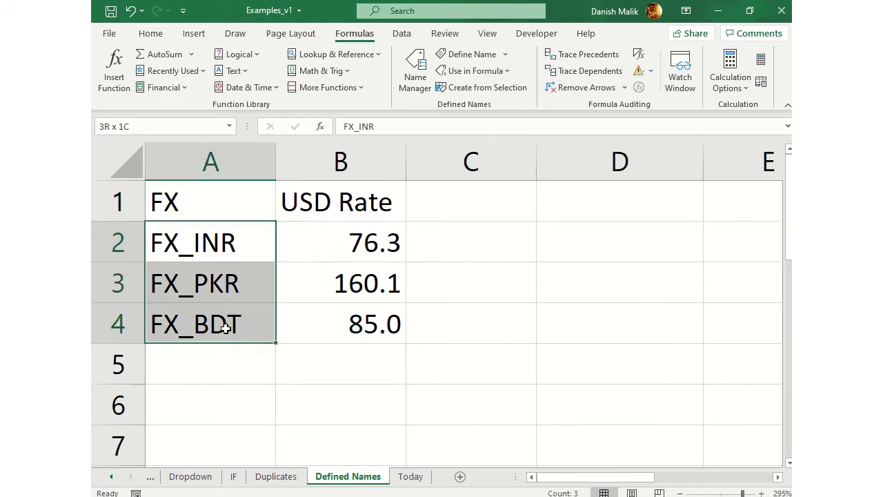
drag(238, 245, 227, 324)
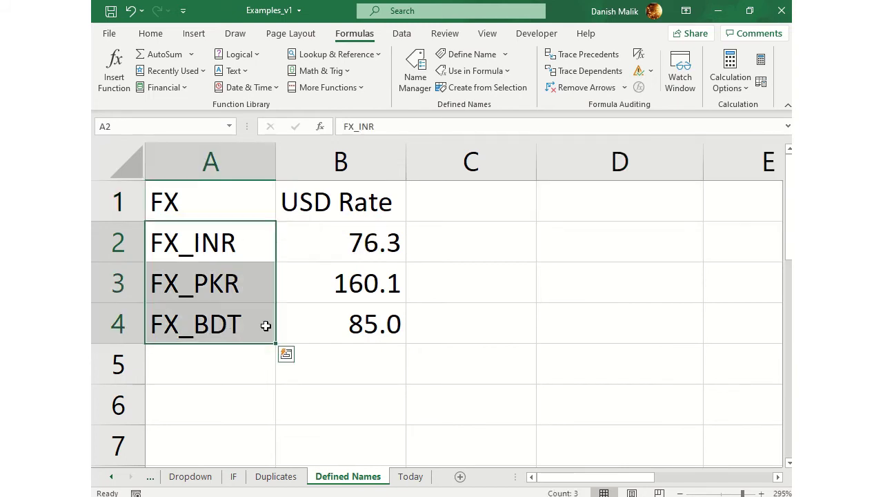
click(492, 89)
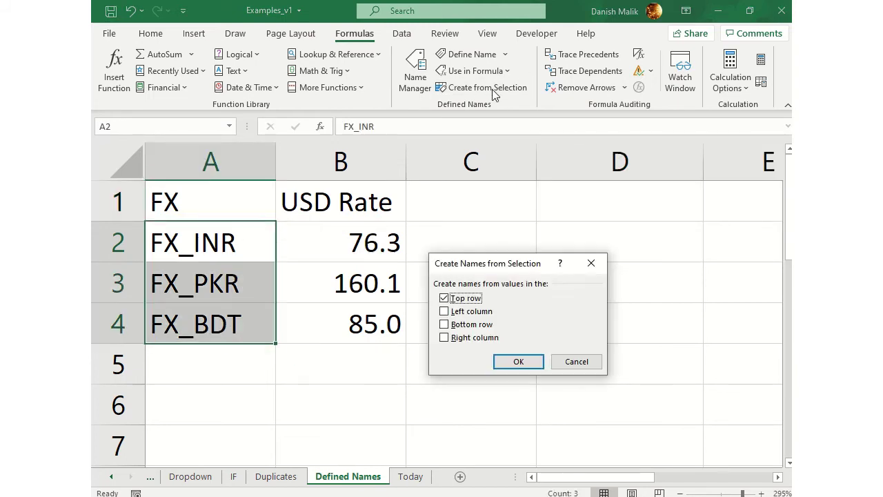
click(585, 361)
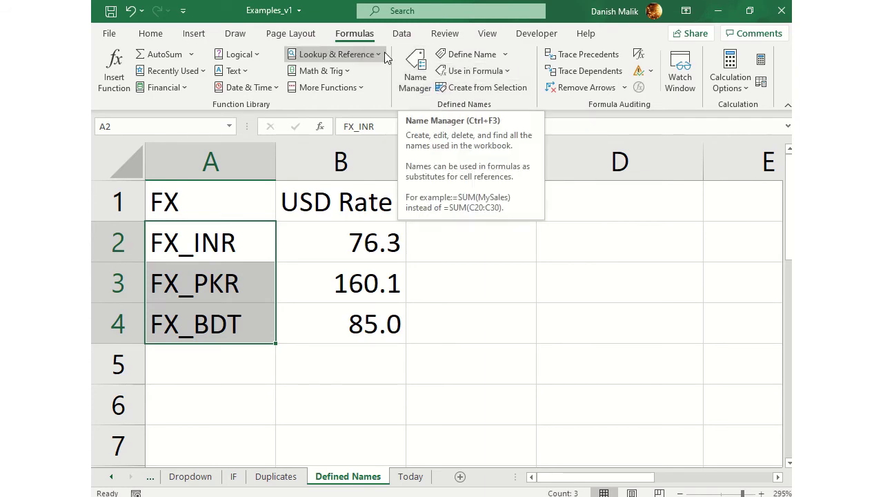
click(415, 72)
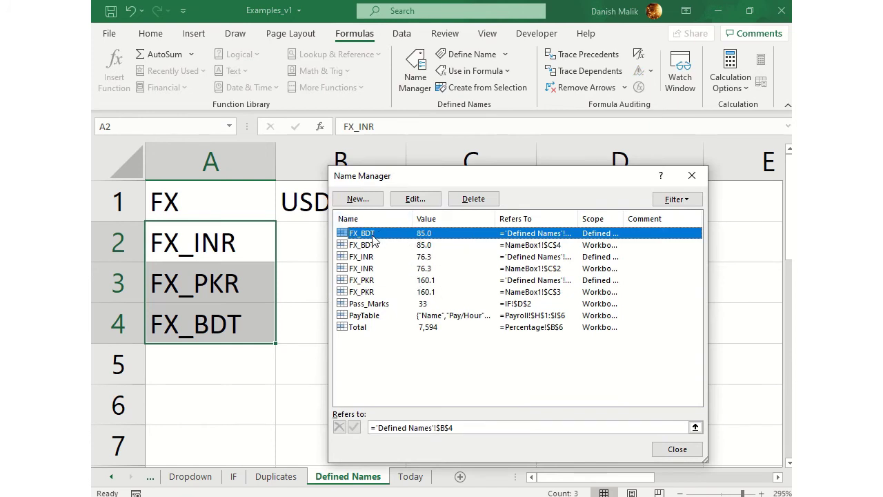
click(687, 205)
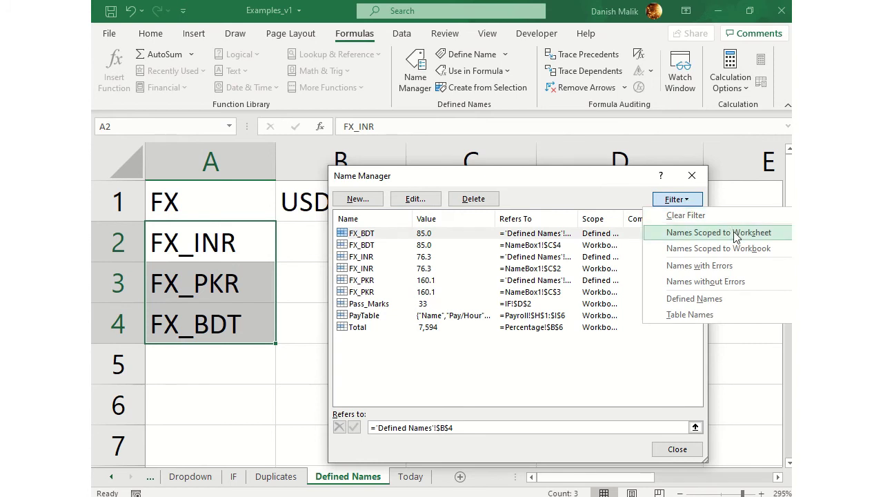
click(736, 236)
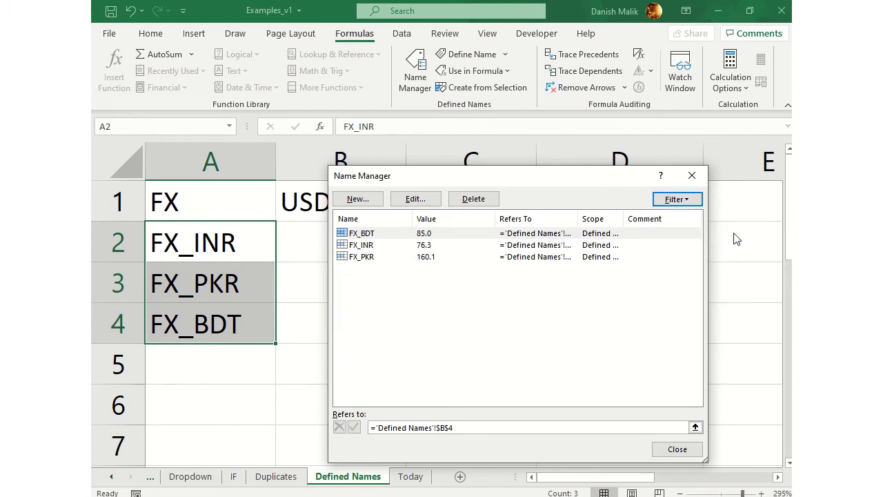
click(679, 209)
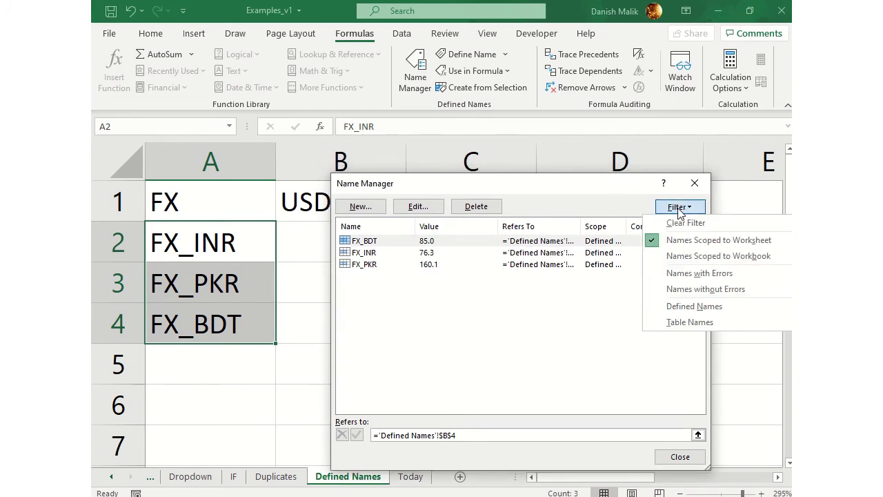
click(698, 256)
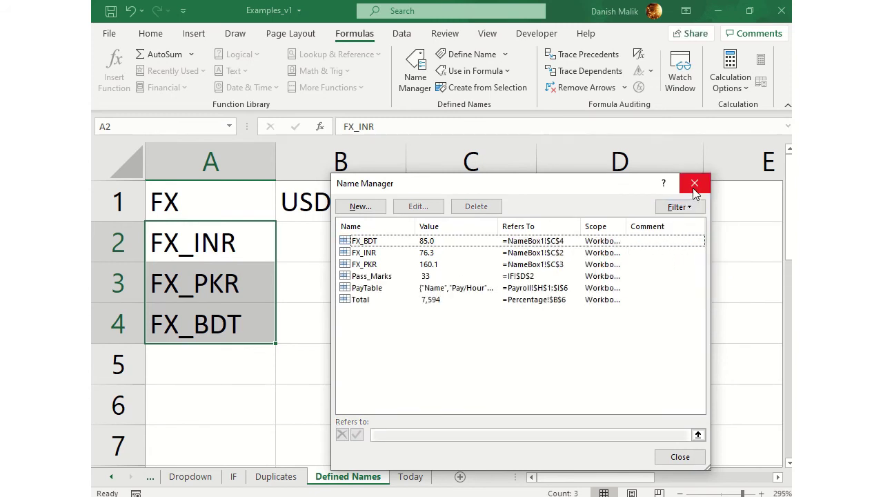
click(679, 207)
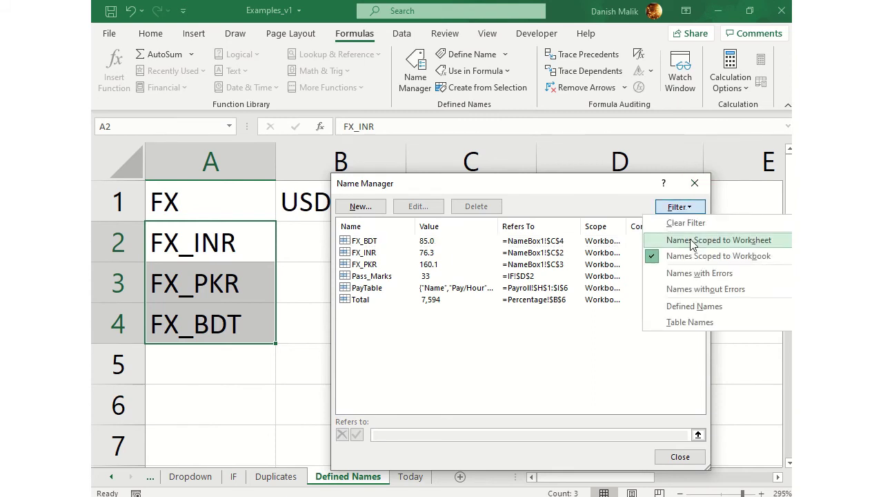
click(692, 240)
click(695, 183)
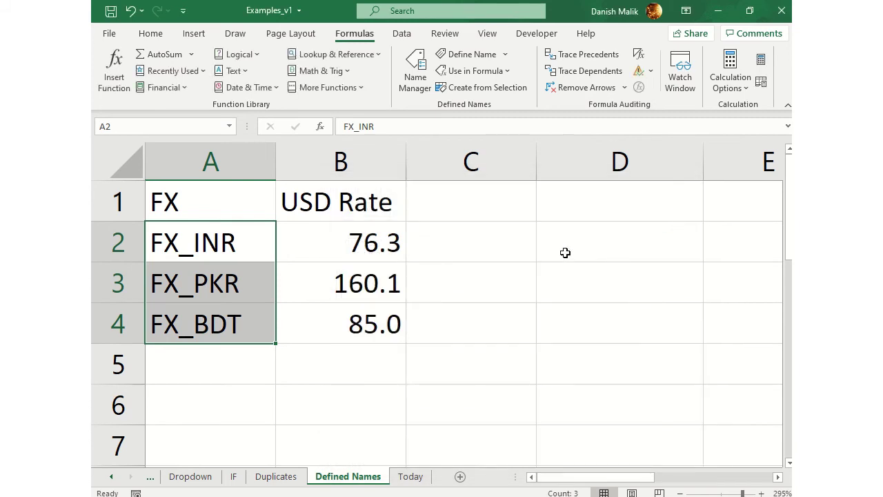
click(562, 201)
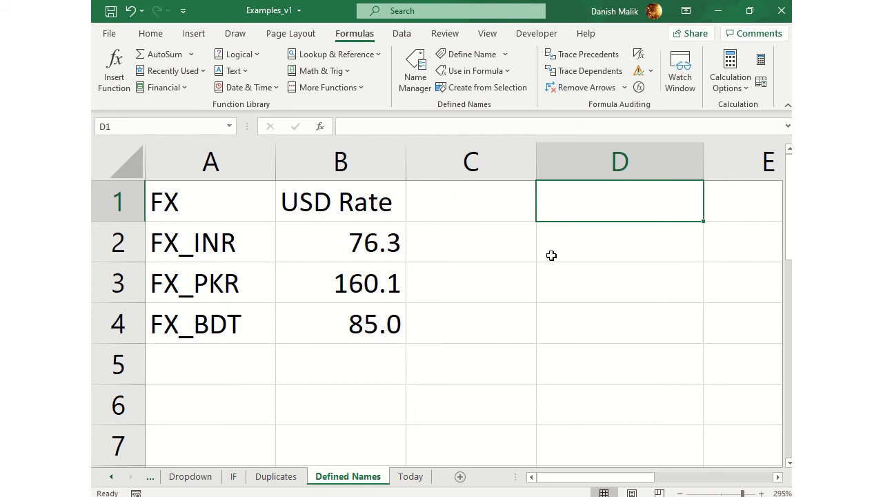
Step: Open the Paste Name list from Use in Formula, showing all six defined names
drag(649, 478, 708, 478)
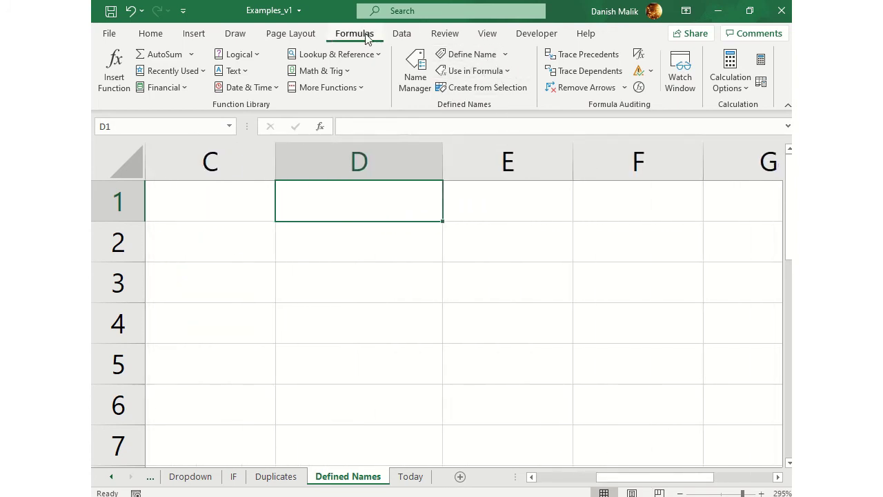
click(507, 69)
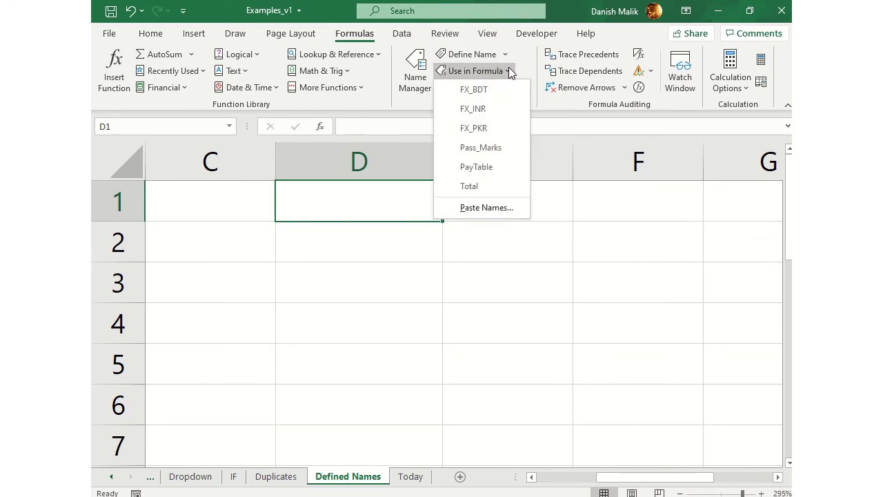
click(509, 208)
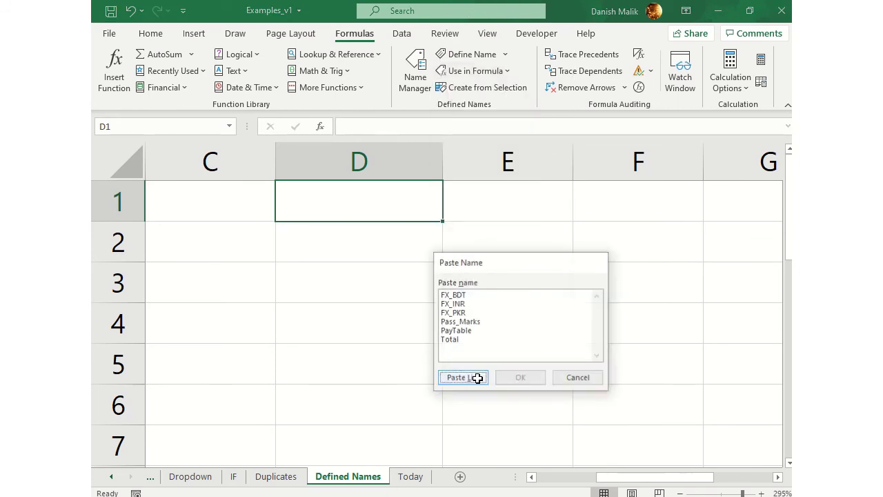
Step: Paste the six names with their references into D1:E6 and autofit column E
click(462, 378)
drag(362, 200, 387, 410)
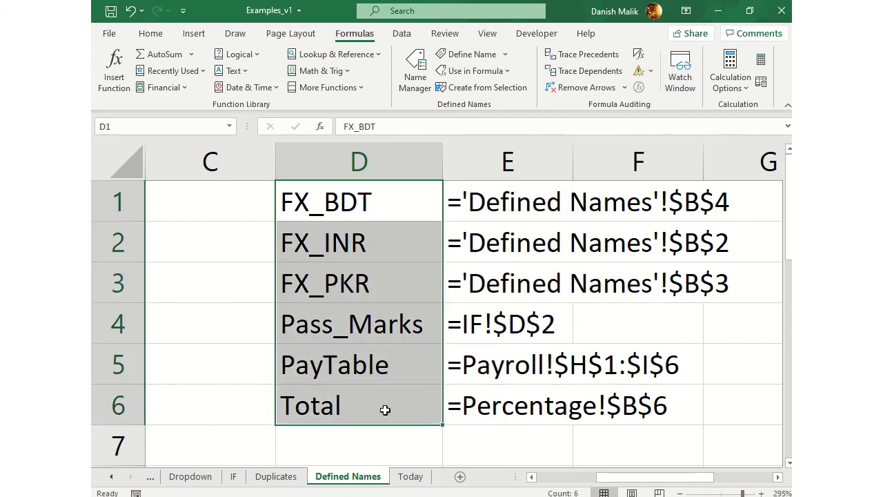
click(518, 198)
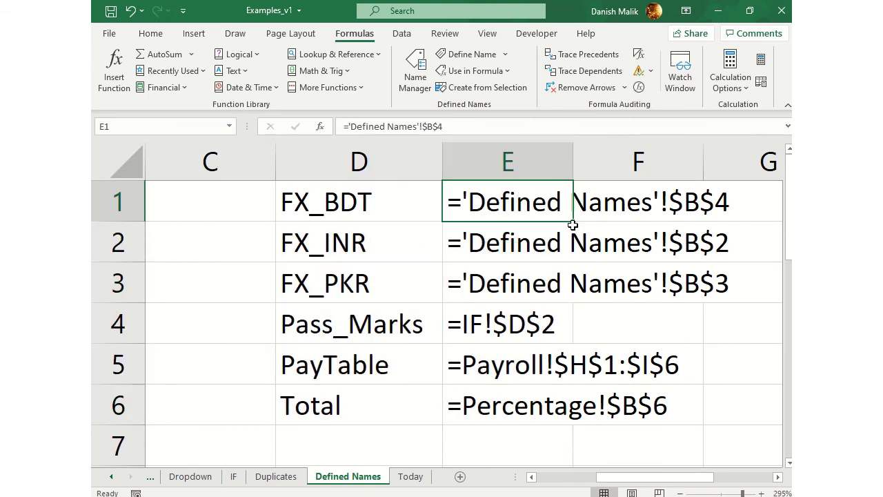
double_click(581, 160)
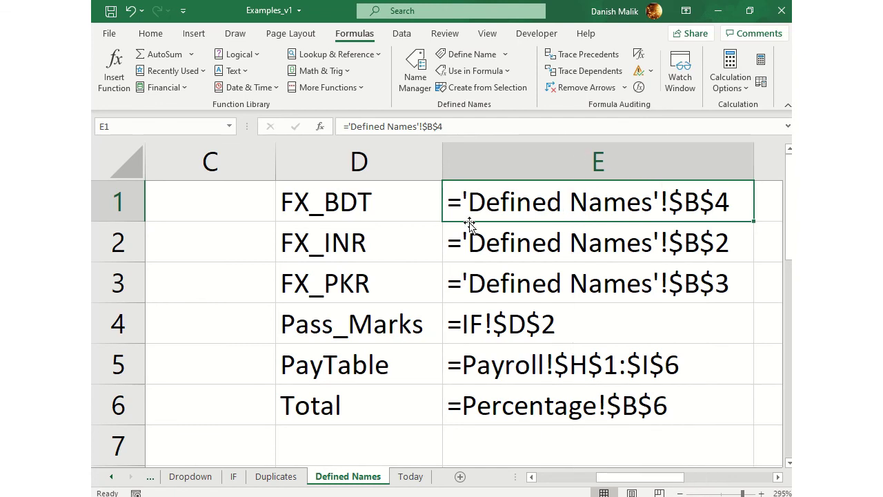
Step: Check the pasted names and references in D1:E2, then select D1:E6
click(386, 200)
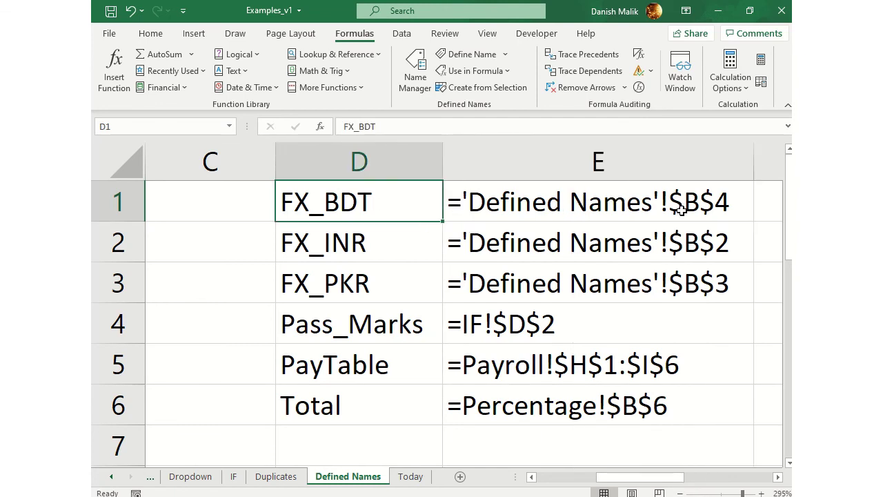
click(710, 209)
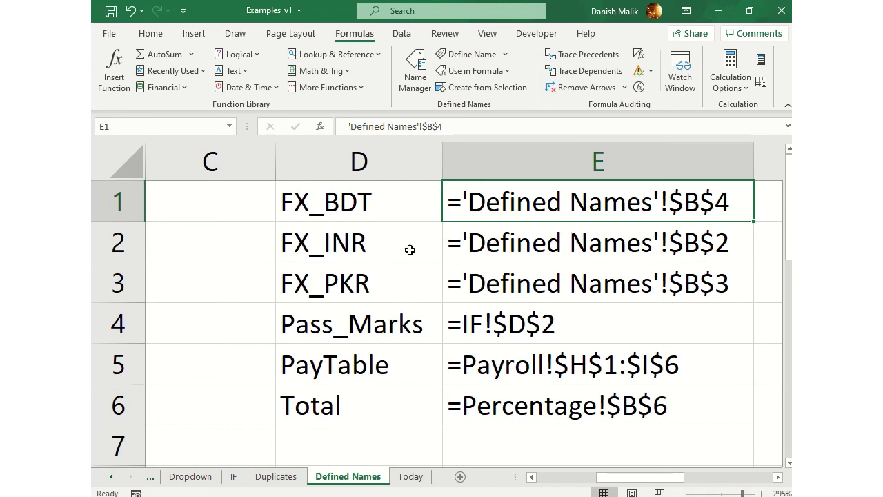
click(390, 243)
click(701, 249)
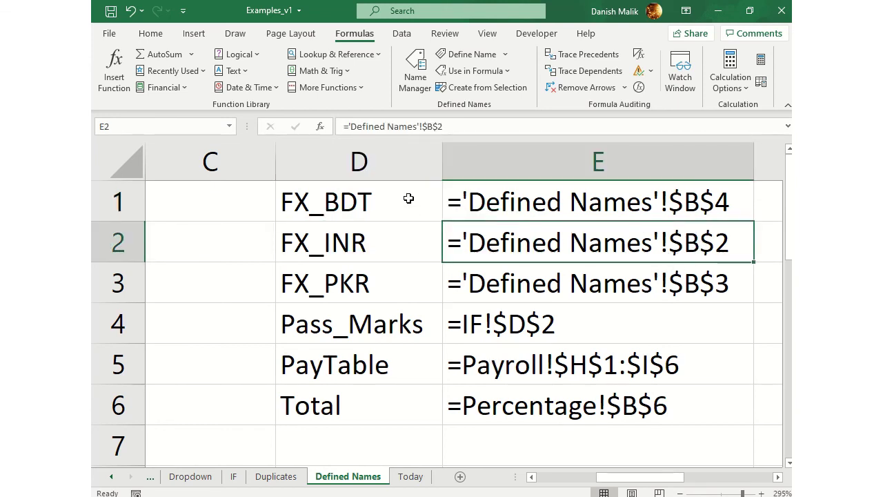
drag(404, 197, 552, 386)
Step: Delete the names list from D1:E6, reopen Paste Names, cancel it, and select C1
key(Delete)
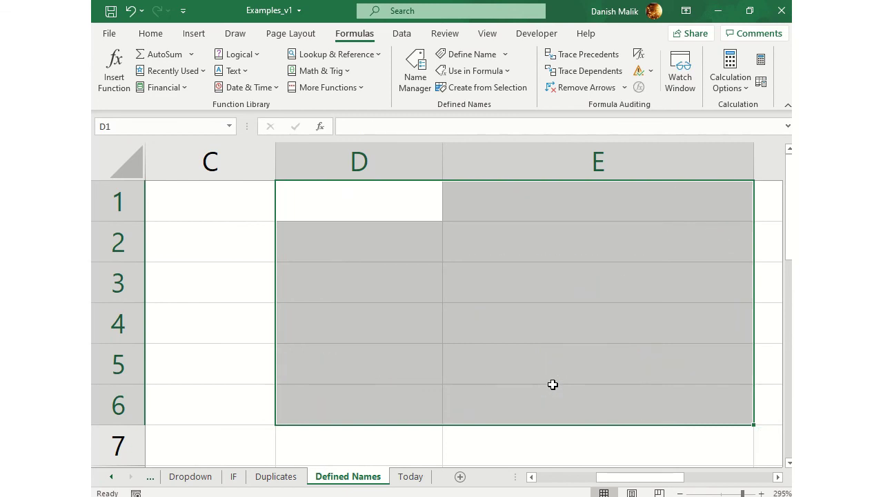
click(578, 477)
drag(579, 481, 547, 480)
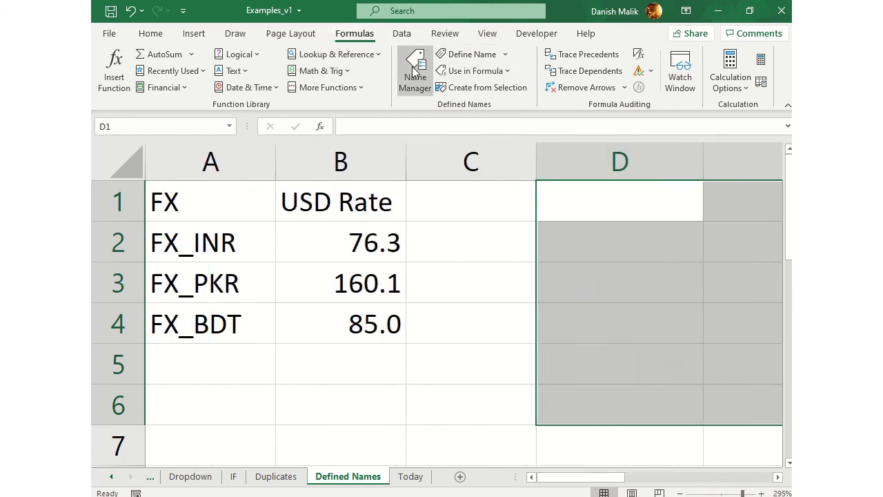
click(508, 72)
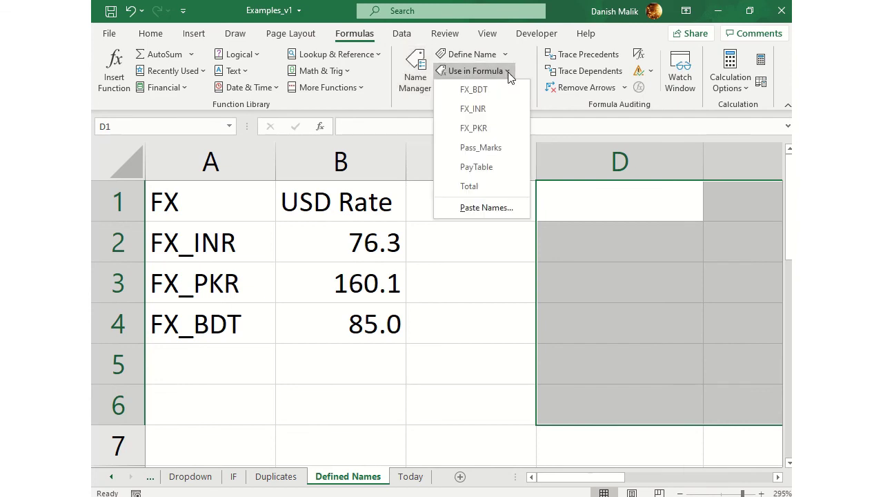
click(499, 208)
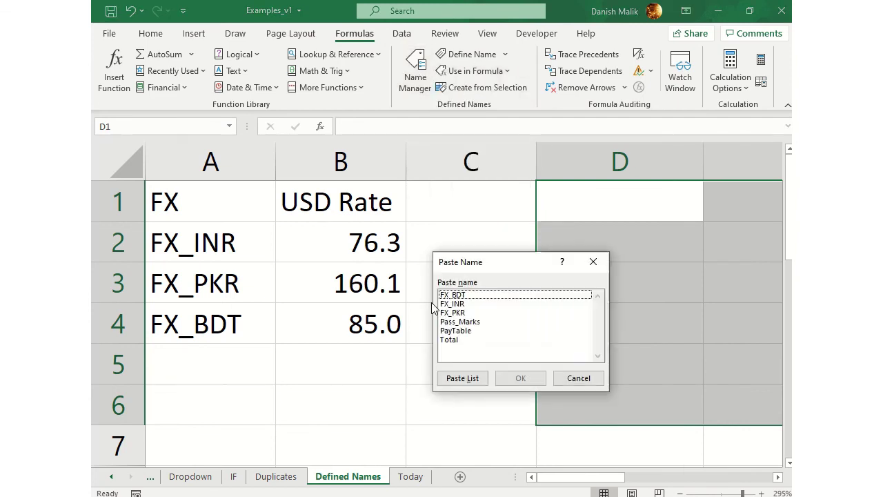
click(580, 381)
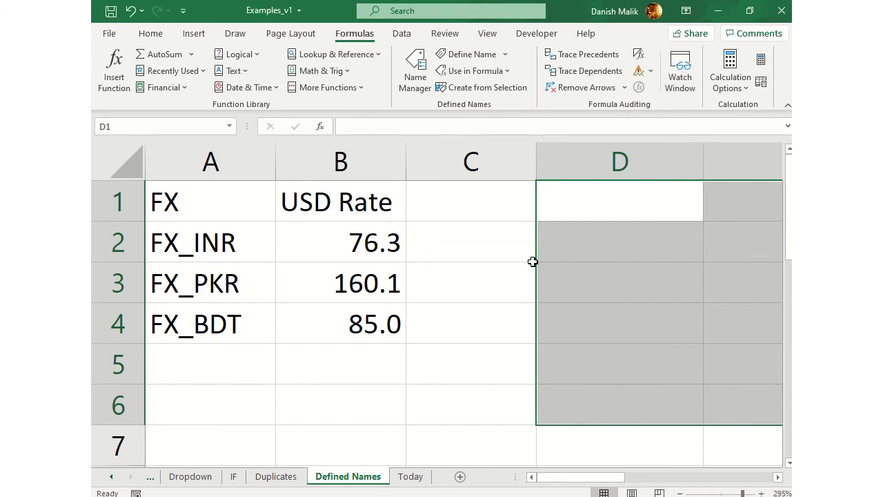
click(493, 220)
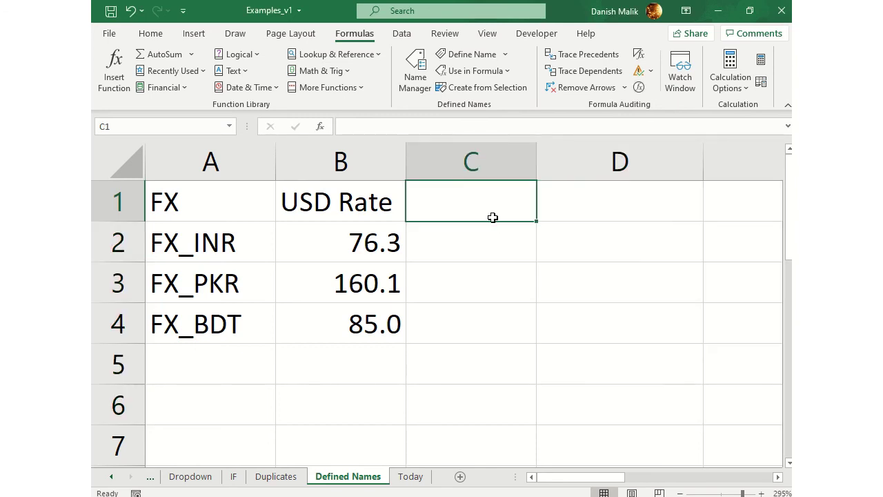